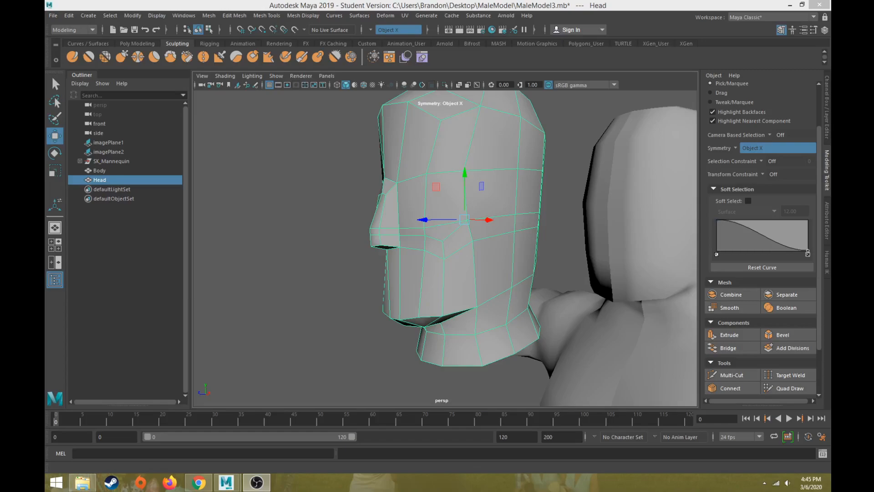
Step: Extrude the head's front faces between the nose and chin with an offset of 0.5
alt+drag(427, 293, 465, 236)
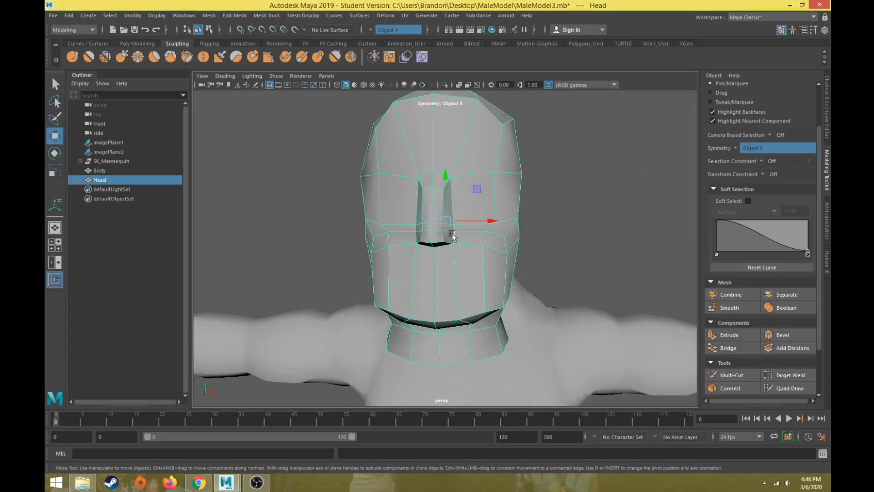
alt+drag(472, 306, 426, 269)
alt+drag(422, 200, 412, 230)
right_drag(412, 230, 410, 251)
click(416, 257)
shift+click(407, 263)
alt+drag(377, 304, 431, 288)
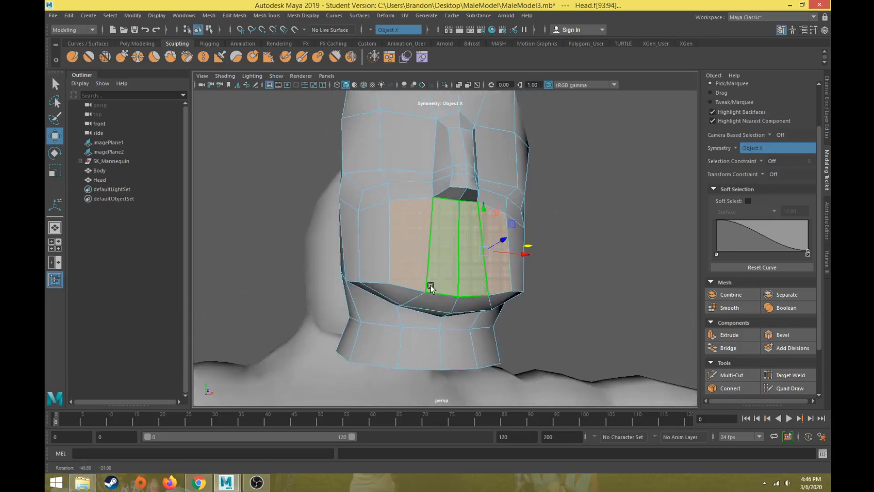
alt+drag(457, 241, 385, 243)
scroll(383, 261, up, 2)
alt+middle_drag(383, 261, 403, 254)
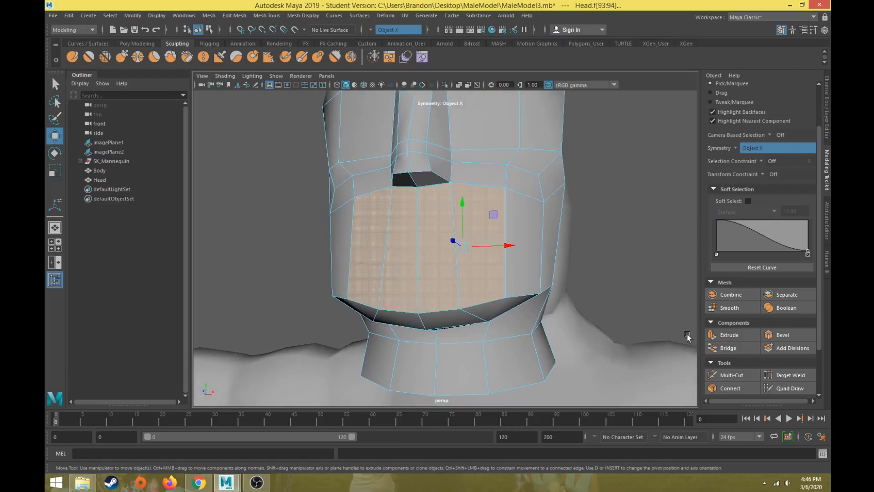
click(731, 336)
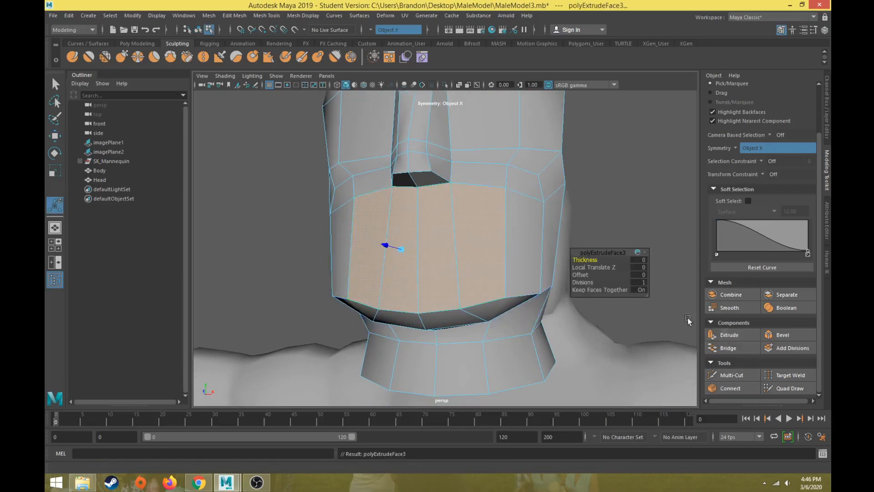
click(640, 274)
text(.5)
key(Return)
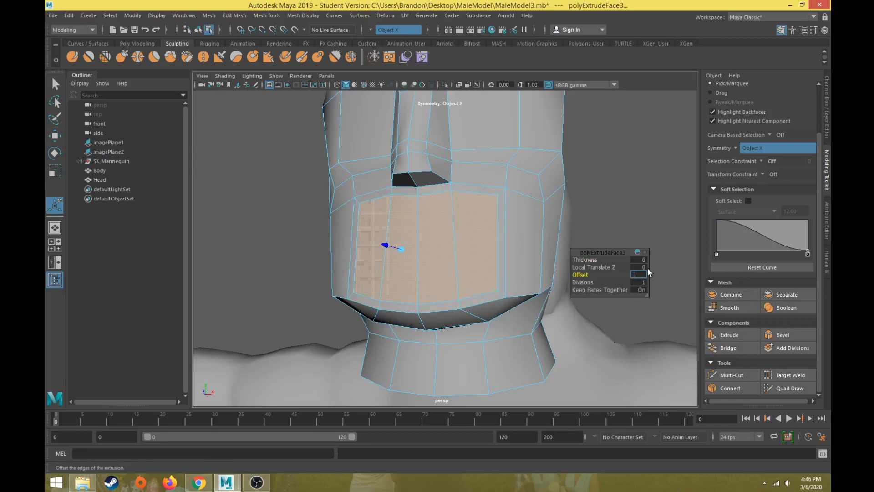
Step: Lower the upper row of vertices of the inset face area below the nose to shape the mouth's top edge
alt+drag(355, 208, 387, 217)
right_drag(429, 217, 402, 217)
click(395, 211)
key(w)
drag(399, 195, 397, 186)
click(427, 214)
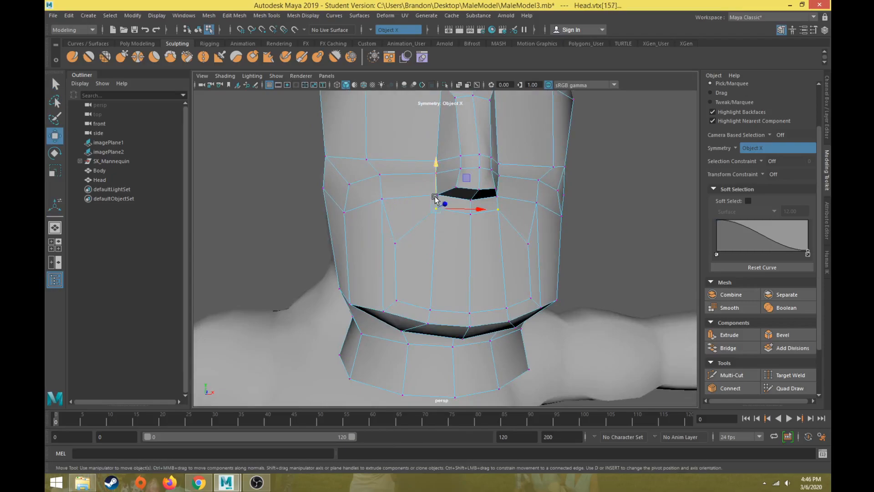
click(470, 203)
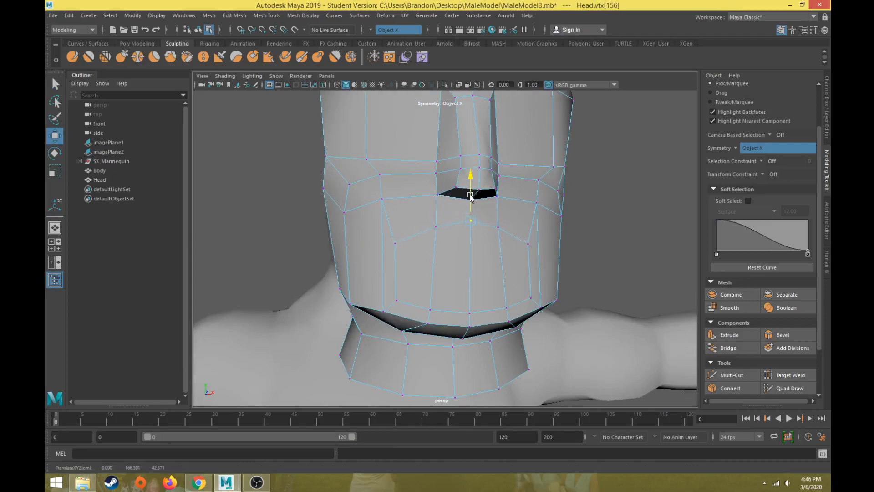
Step: Raise the lower row of inset vertices to narrow the area into a mouth outline
click(469, 314)
drag(469, 286, 433, 260)
click(433, 313)
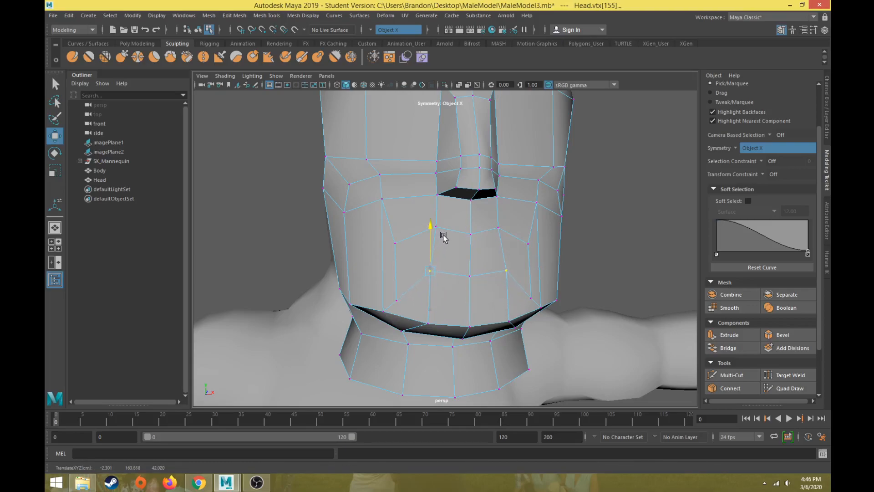
click(397, 300)
drag(398, 271, 407, 235)
Step: Move the mouth faces slightly forward from the face
alt+drag(446, 261, 415, 274)
scroll(444, 269, up, 3)
right_drag(416, 225, 416, 250)
alt+drag(416, 257, 447, 283)
drag(518, 283, 524, 285)
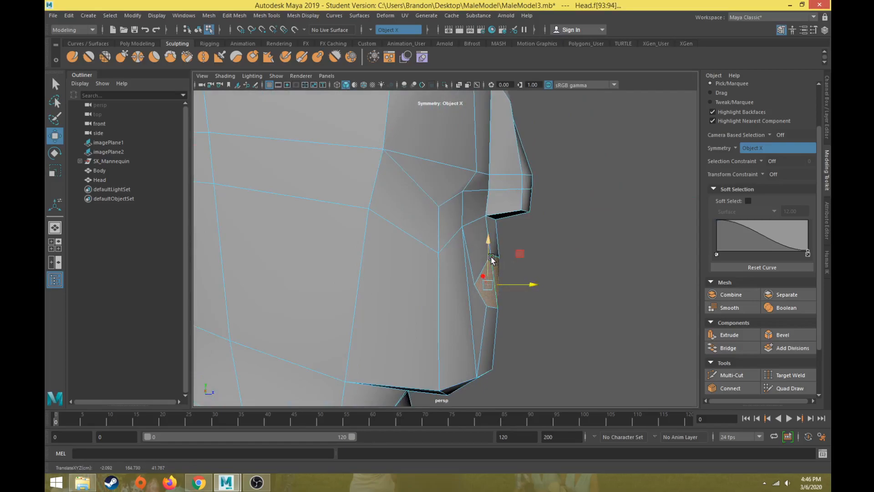
Step: Extrude the mouth faces with a small offset to inset a lip border
alt+drag(493, 314, 400, 332)
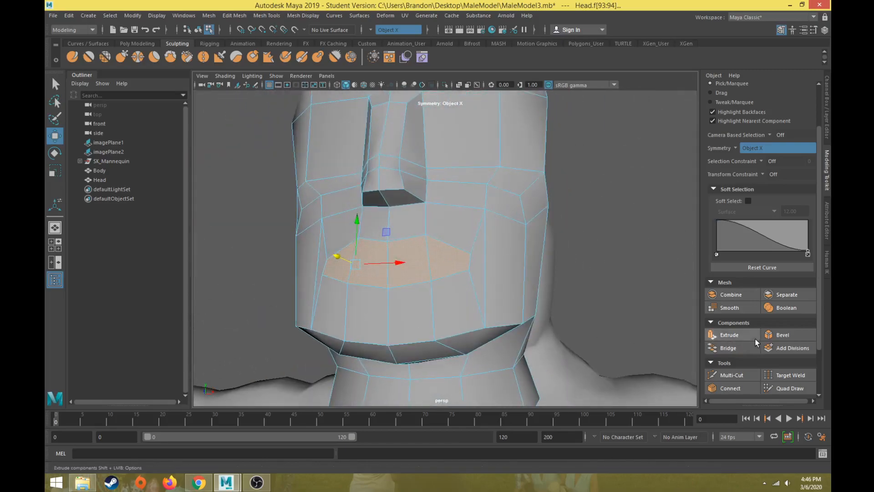
click(730, 335)
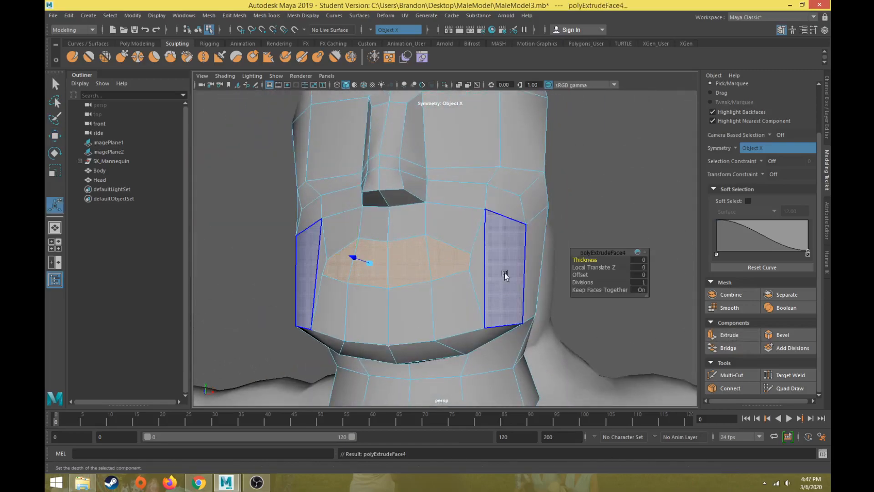
click(639, 274)
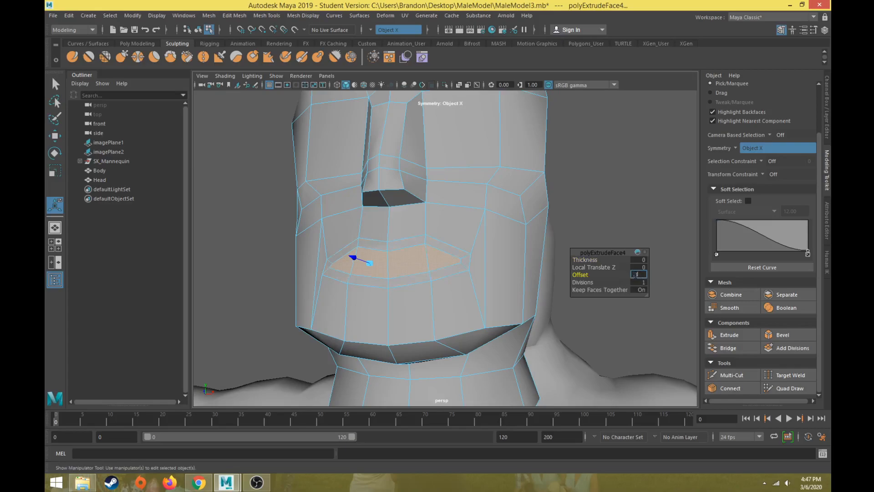
Step: Move the inset mouth faces forward and scale them down vertically
alt+drag(338, 289, 451, 304)
scroll(433, 303, up, 3)
key(w)
drag(542, 282, 476, 280)
key(r)
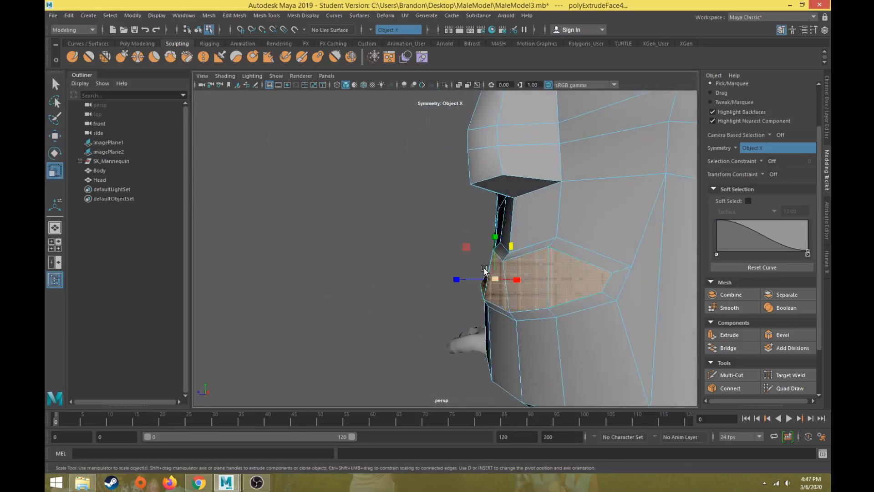
drag(494, 239, 492, 258)
Step: Move the inner vertices at the mouth corners back toward the face
alt+drag(456, 277, 553, 267)
right_drag(410, 277, 365, 225)
alt+drag(367, 230, 435, 269)
click(357, 261)
alt+drag(361, 263, 443, 256)
scroll(443, 258, up, 2)
key(w)
alt+middle_drag(390, 303, 403, 264)
drag(413, 295, 395, 292)
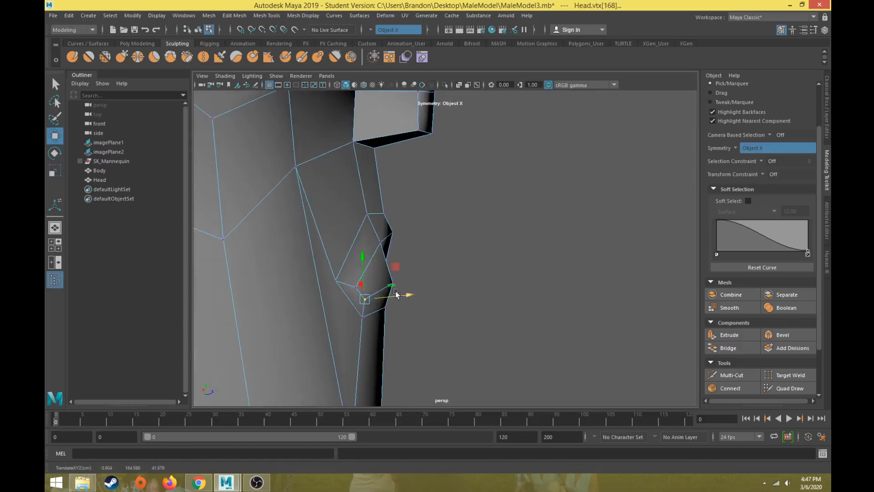
click(359, 289)
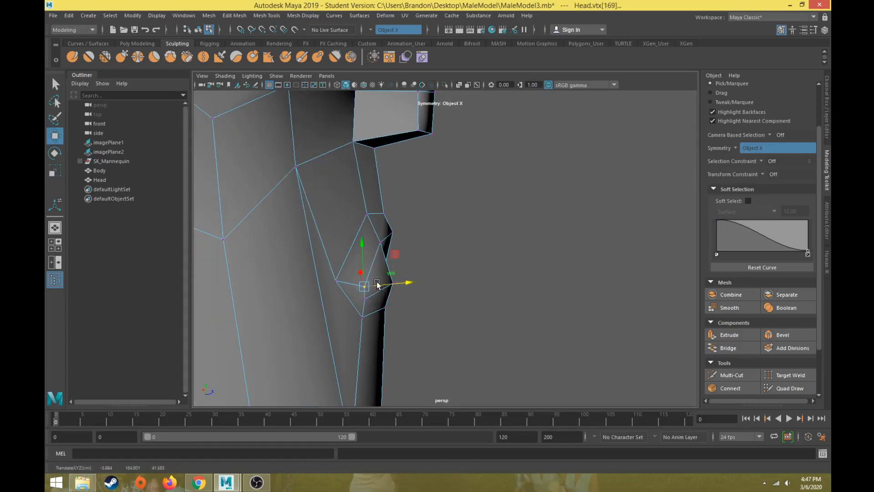
Step: Adjust the depth of the upper inner lip vertices on either side of the centre line
click(381, 243)
drag(425, 240, 306, 270)
alt+drag(495, 241, 427, 198)
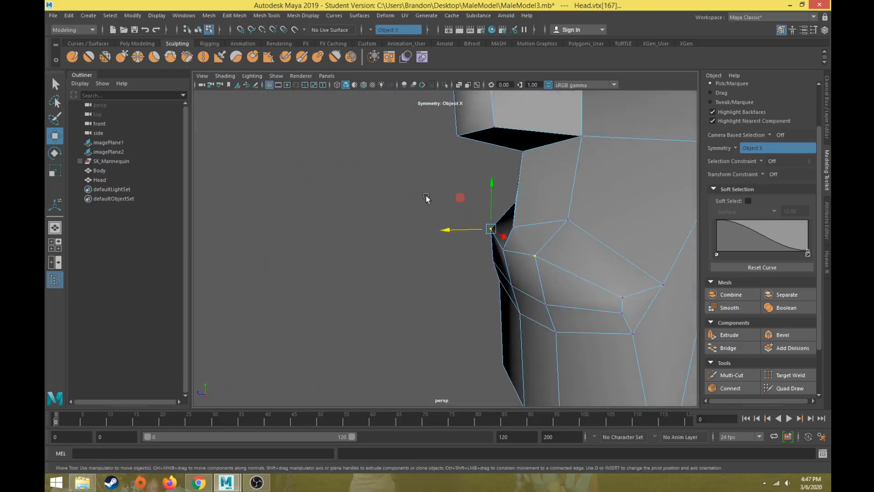
alt+drag(500, 240, 539, 298)
click(584, 286)
click(584, 287)
key(ctrl+z)
key(ctrl+z)
click(585, 287)
alt+drag(583, 296, 603, 304)
Step: Extrude the inner mouth faces again with an offset of 0.1
right_drag(470, 221, 470, 245)
click(470, 246)
alt+drag(492, 281, 437, 319)
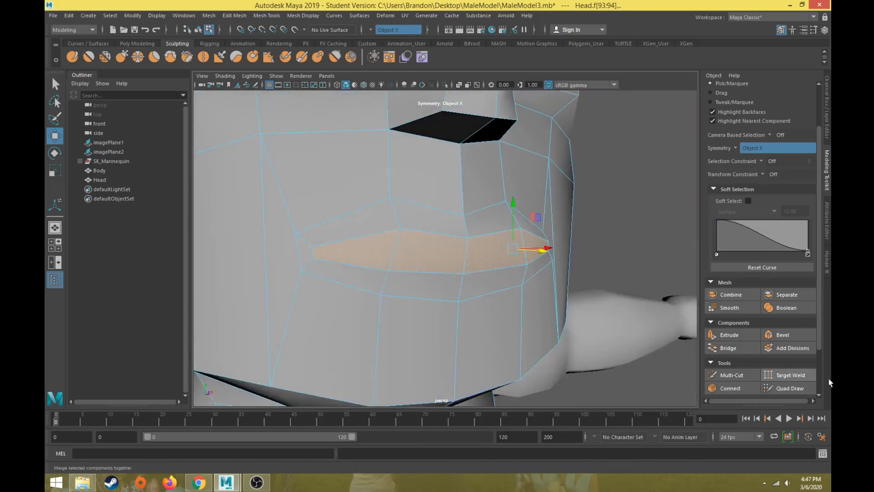
click(725, 336)
click(643, 275)
text(.2)
key(Return)
text(.1)
key(Return)
Step: Reposition the upper vertices of the new inner mouth ring to round out the upper lip
alt+drag(483, 260, 354, 273)
right_drag(362, 252, 369, 207)
click(380, 232)
key(ctrl+shift+a)
key(w)
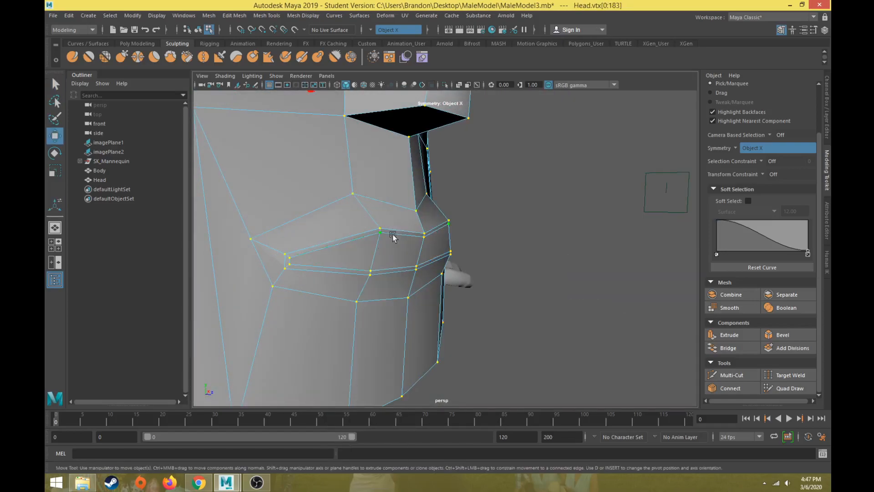
click(383, 232)
alt+drag(373, 249, 412, 242)
drag(414, 203, 253, 235)
click(530, 246)
alt+drag(521, 255, 424, 222)
Step: Reposition the lower inner ring and lower lip vertices, including the centre one, to shape the lower lip
click(466, 254)
alt+drag(466, 255, 441, 211)
click(485, 250)
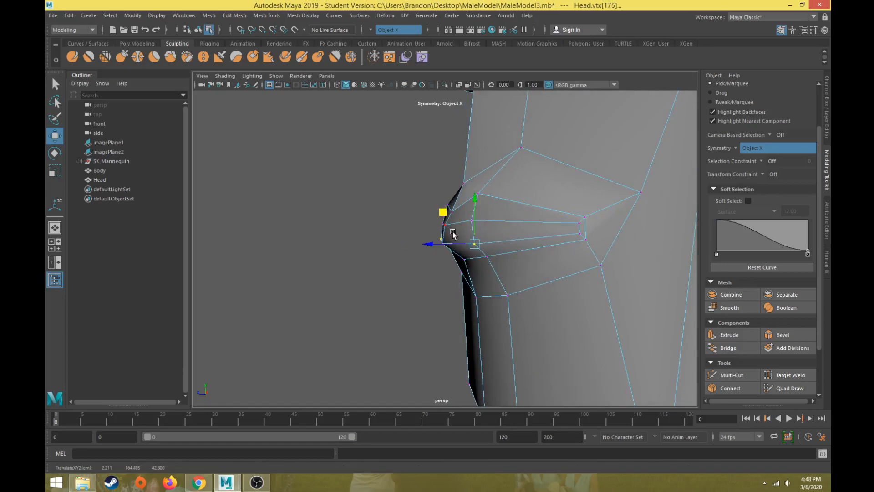
click(488, 255)
alt+drag(488, 255, 432, 238)
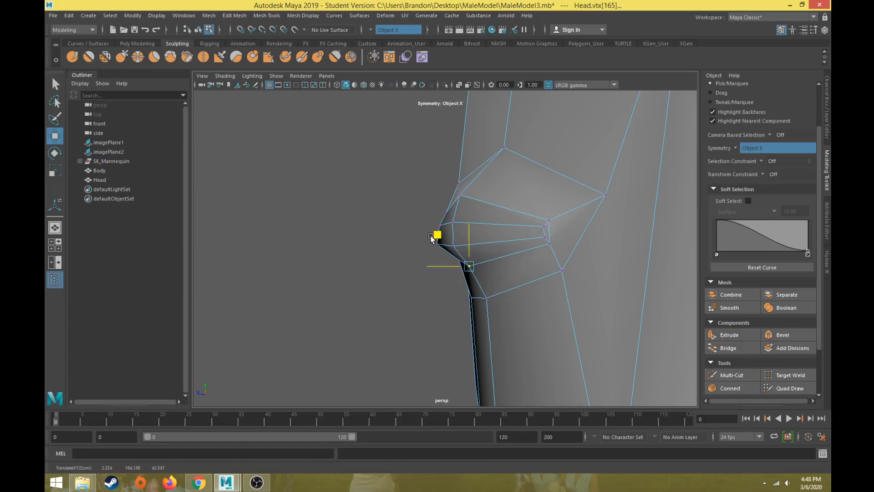
click(459, 270)
click(459, 261)
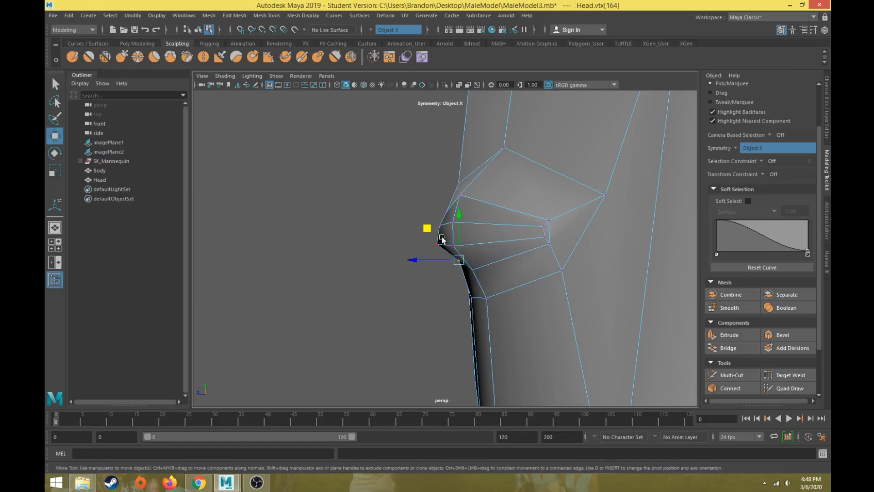
alt+drag(418, 237, 531, 263)
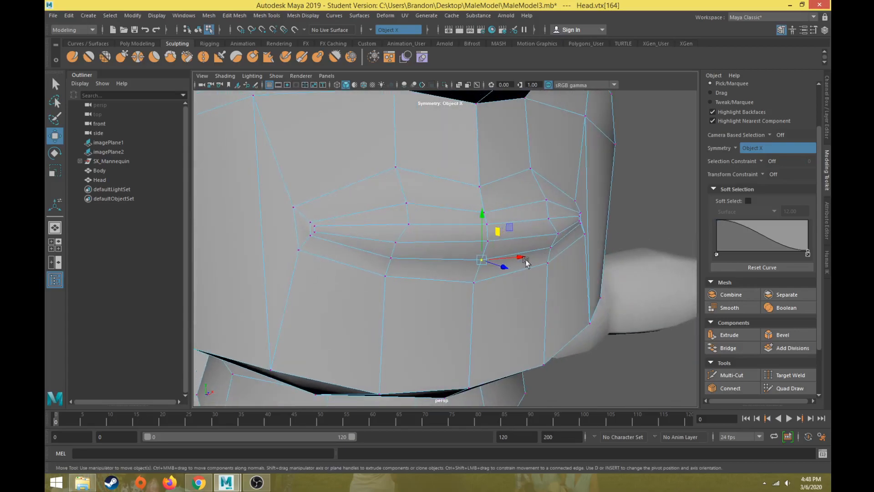
Step: Insert an edge loop around the head through the mouth opening using Connect with a slide of 0.5
right_drag(475, 228, 457, 193)
click(487, 231)
double_click(405, 235)
key(f)
alt+drag(390, 245, 329, 201)
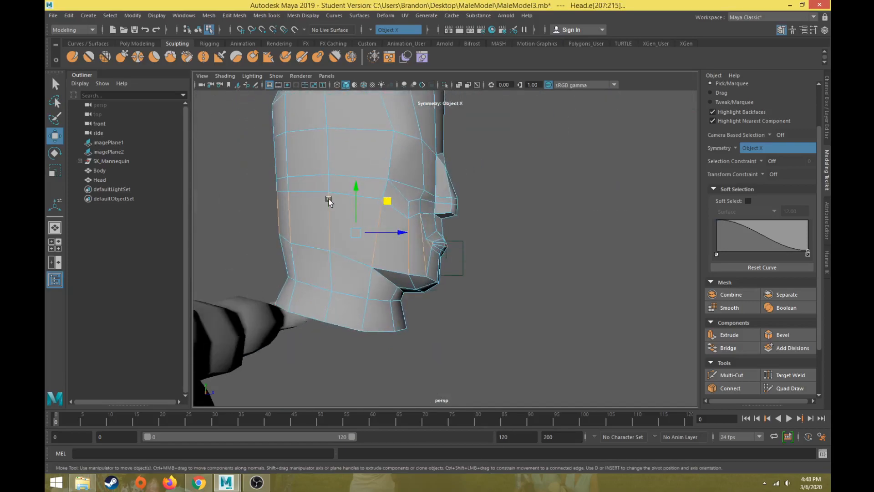
alt+drag(275, 221, 394, 248)
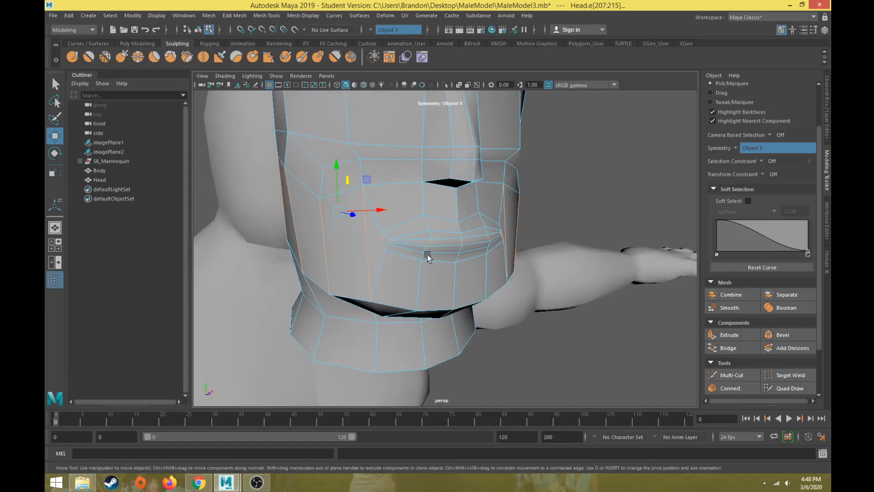
click(738, 388)
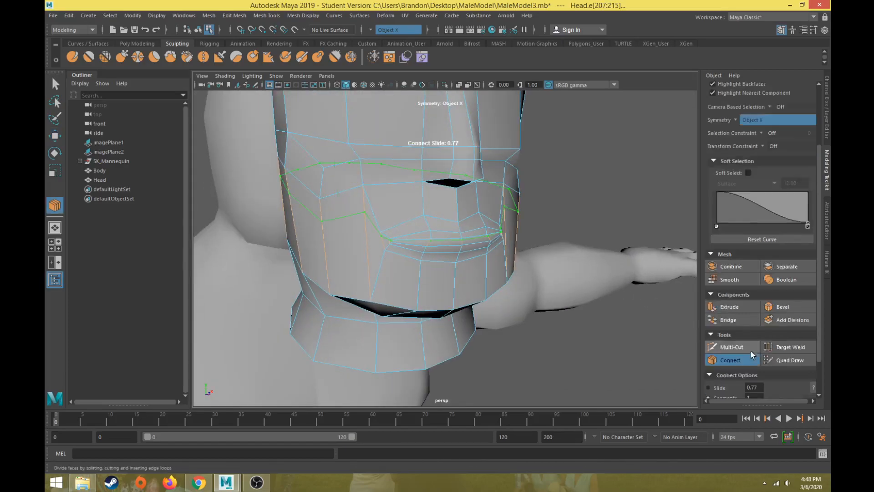
text(0.5)
key(Return)
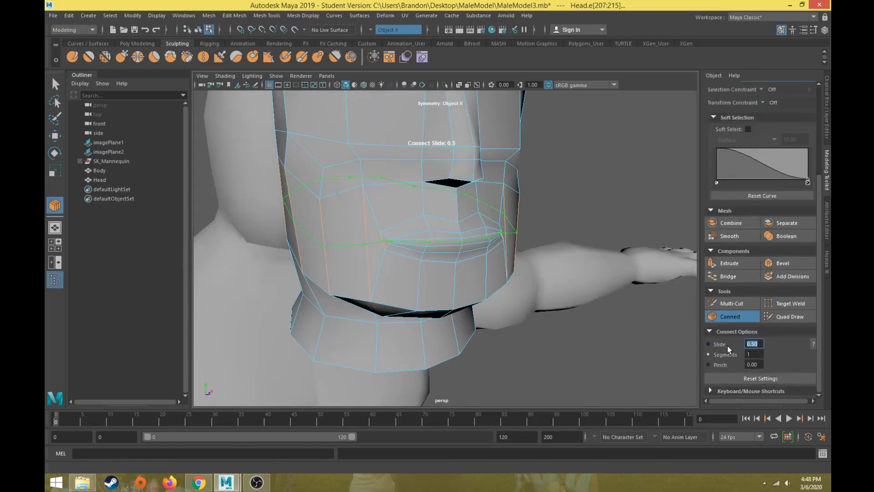
alt+drag(496, 268, 520, 297)
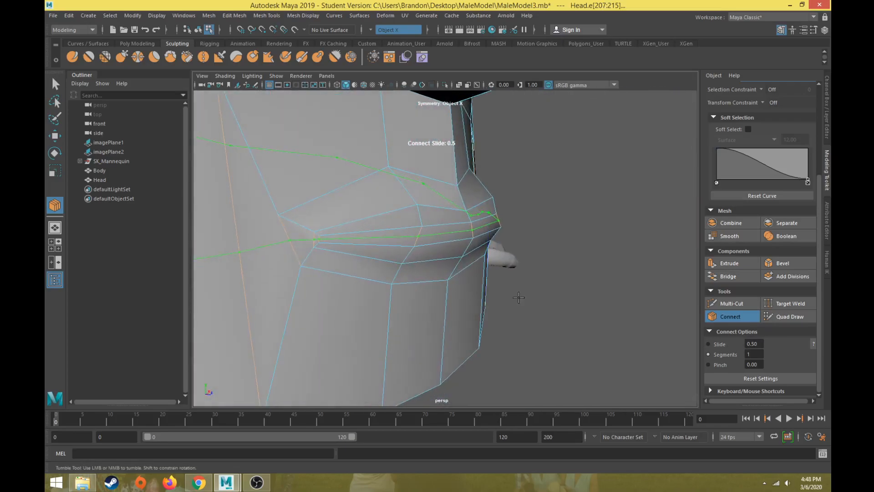
key(w)
key(f)
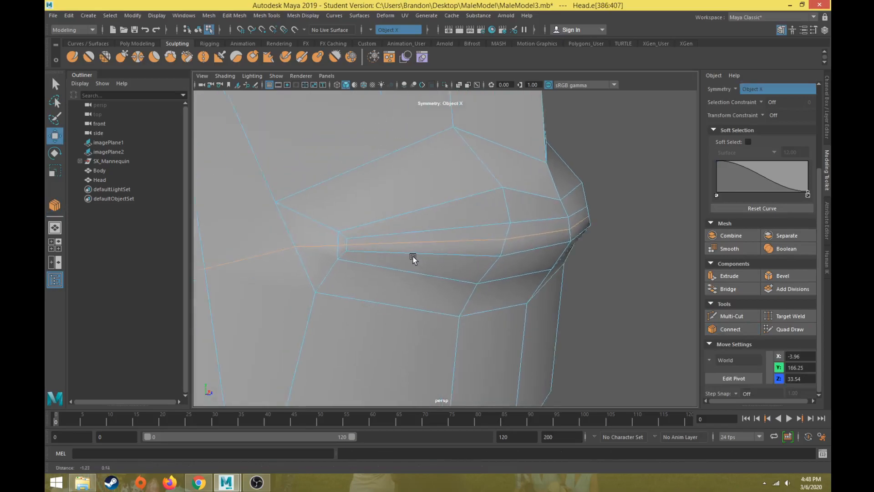
Step: Move the new loop's vertex just outside the mouth corner to smooth the surface there
right_drag(356, 234, 318, 214)
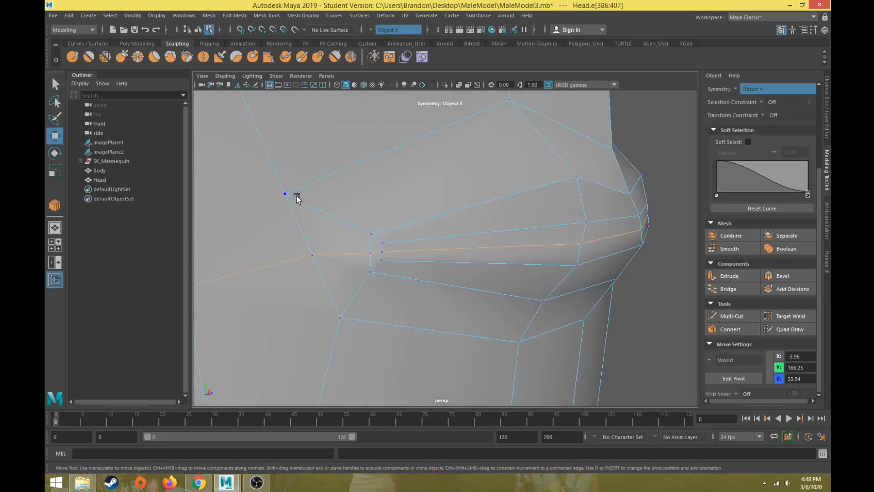
click(312, 254)
alt+drag(312, 254, 405, 245)
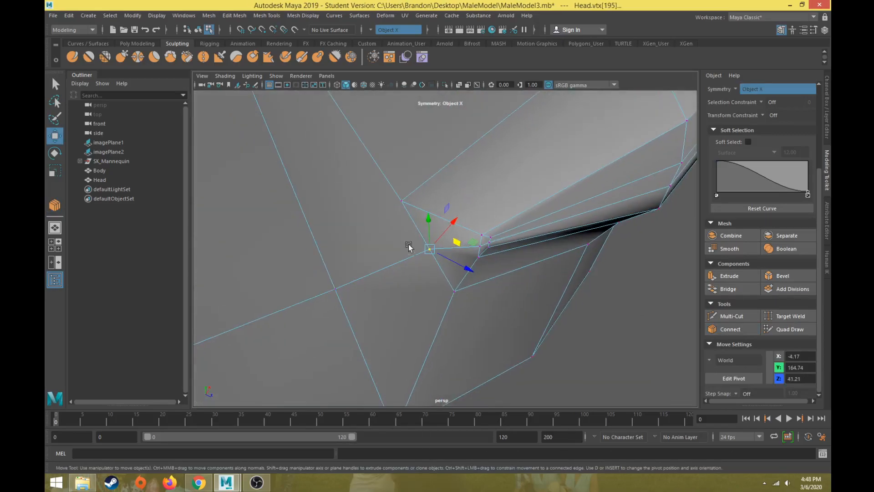
drag(475, 247, 439, 252)
alt+drag(453, 290, 430, 284)
Step: Adjust the vertices around the mouth corner, including the depth of the lower inner corner vertex
click(462, 243)
alt+drag(460, 250, 477, 177)
click(471, 277)
click(474, 271)
click(521, 151)
alt+drag(476, 226, 548, 229)
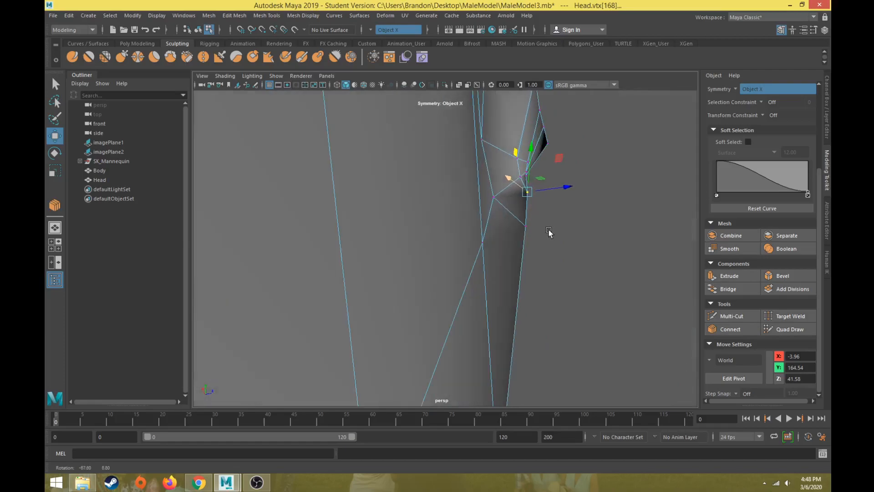
click(564, 187)
key(ctrl+z)
drag(564, 186, 459, 206)
Step: Extrude the faces filling the mouth opening and move them slightly back between the lips
right_drag(463, 195, 464, 219)
scroll(468, 218, down, 6)
scroll(461, 253, up, 5)
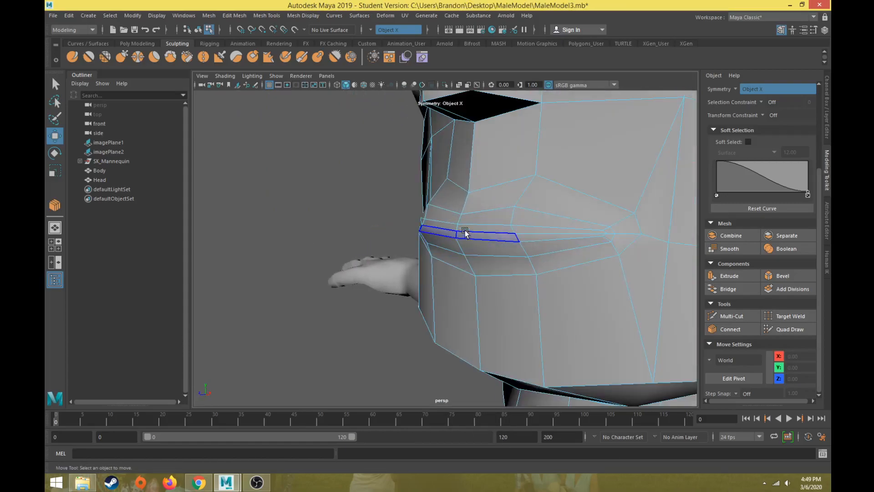
click(461, 234)
key(q)
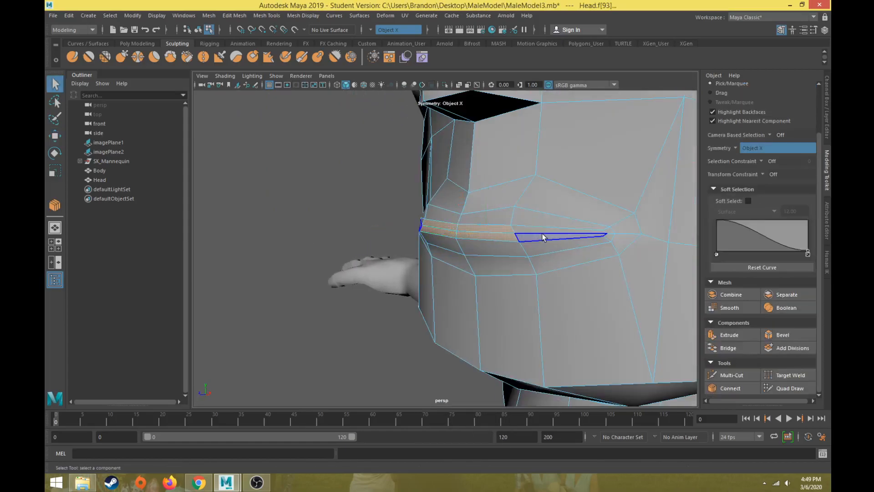
shift+click(547, 232)
key(Caps_Lock)
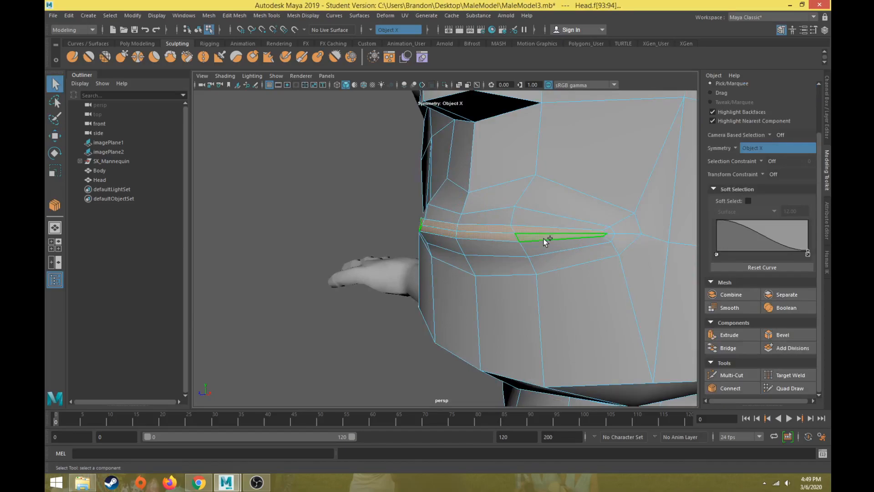
alt+drag(445, 278, 440, 295)
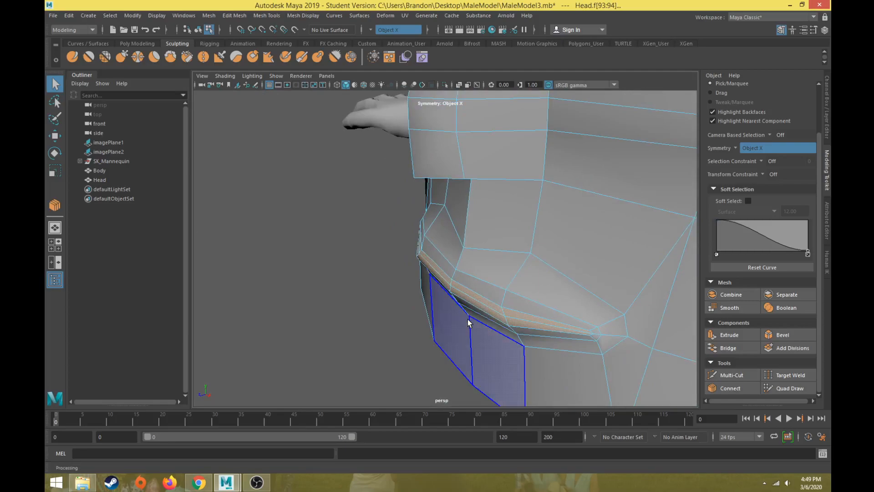
scroll(469, 319, down, 5)
alt+drag(438, 311, 434, 283)
scroll(430, 293, up, 3)
click(728, 337)
alt+drag(481, 312, 449, 308)
scroll(387, 260, up, 3)
key(w)
alt+drag(381, 258, 401, 265)
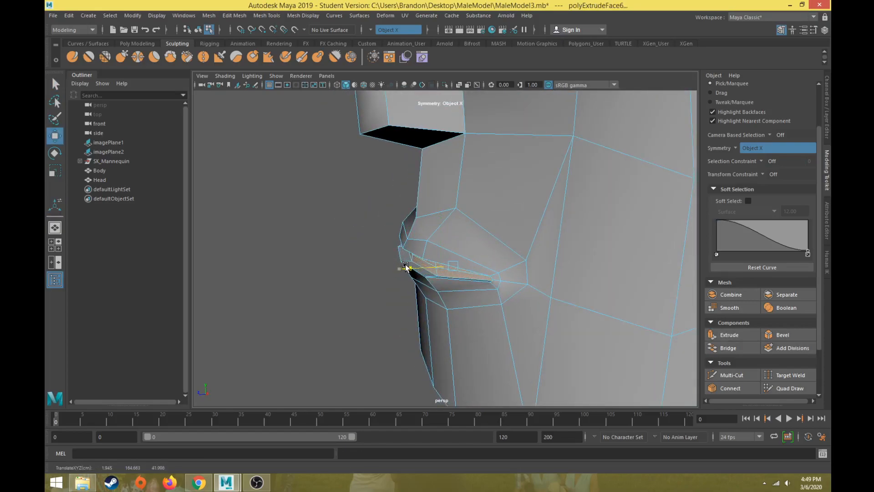
mouse_move(396, 283)
alt+mouse_down()
mouse_move(384, 276)
mouse_move(394, 275)
alt+mouse_up()
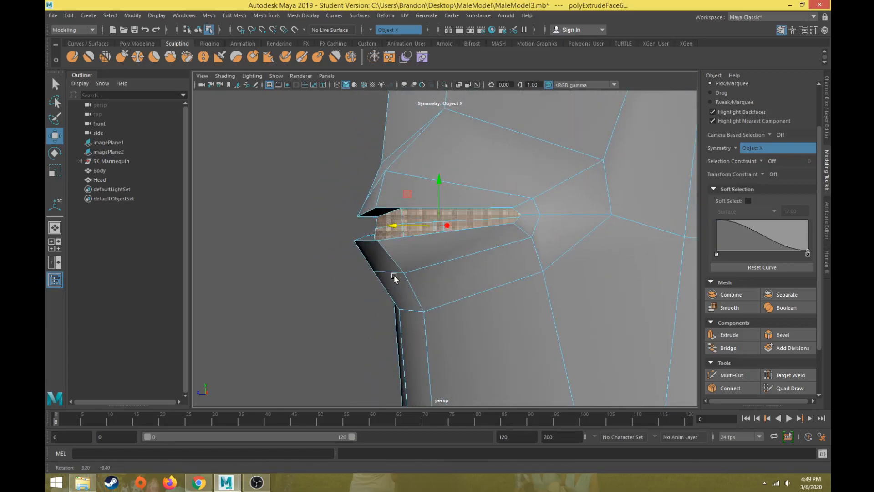
Step: Extrude the recessed mouth faces again and move them deeper into the head
click(745, 339)
alt+drag(464, 270, 451, 283)
key(w)
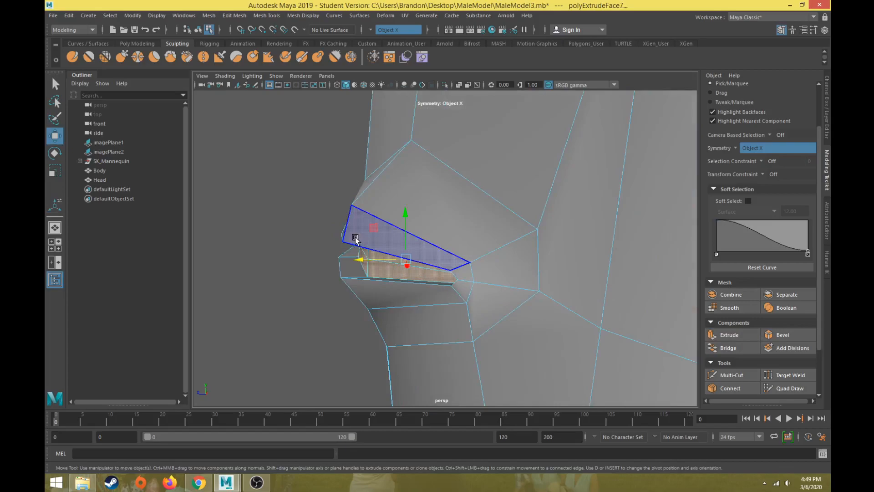
key(4)
drag(359, 259, 442, 260)
Step: Scale the recessed mouth faces taller and adjust their depth behind the lips
key(r)
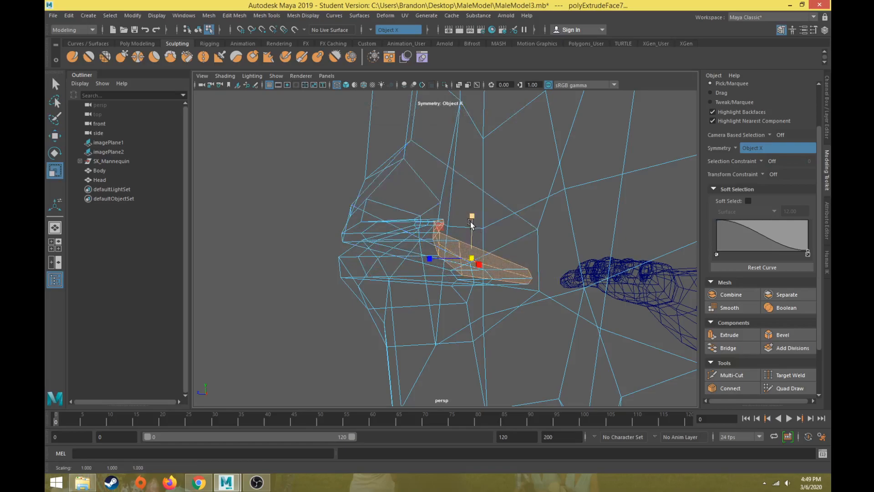
key(5)
alt+drag(442, 253, 436, 248)
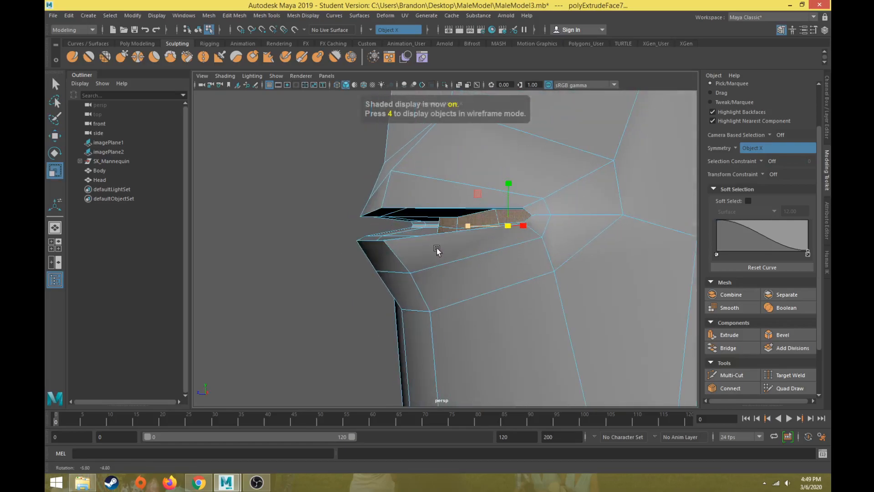
drag(507, 183, 529, 130)
key(w)
drag(468, 228, 463, 227)
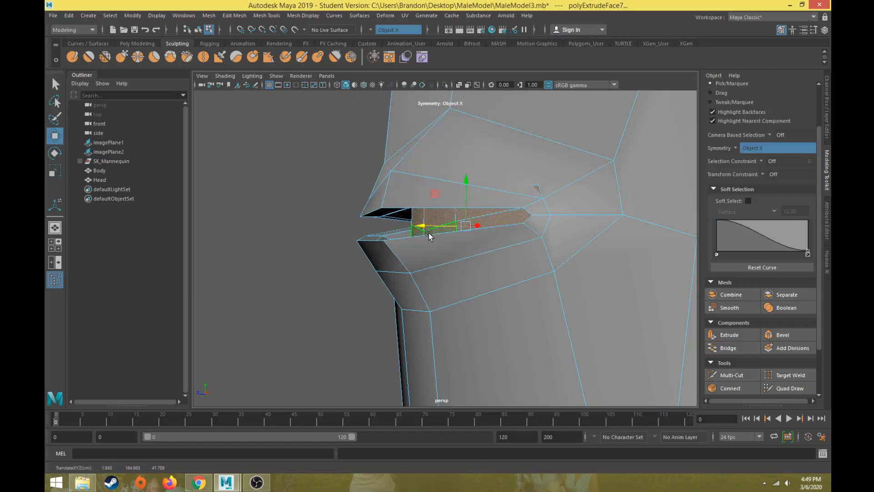
drag(439, 226, 448, 227)
Step: Extrude another section from the inner mouth faces and move it farther back in the head
alt+drag(448, 228, 491, 244)
alt+middle_drag(491, 244, 446, 248)
alt+drag(447, 248, 321, 241)
click(715, 337)
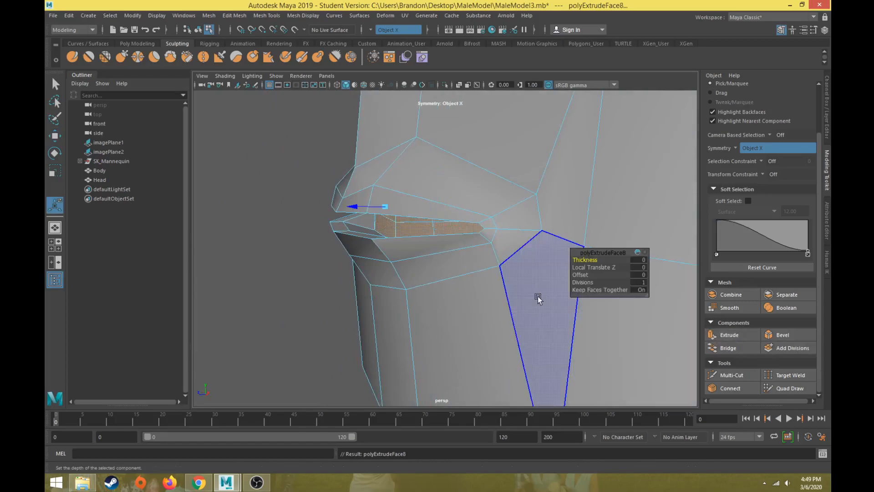
key(4)
key(w)
drag(371, 228, 471, 228)
Step: Scale the newly extruded mouth faces in height and width and adjust their position
key(r)
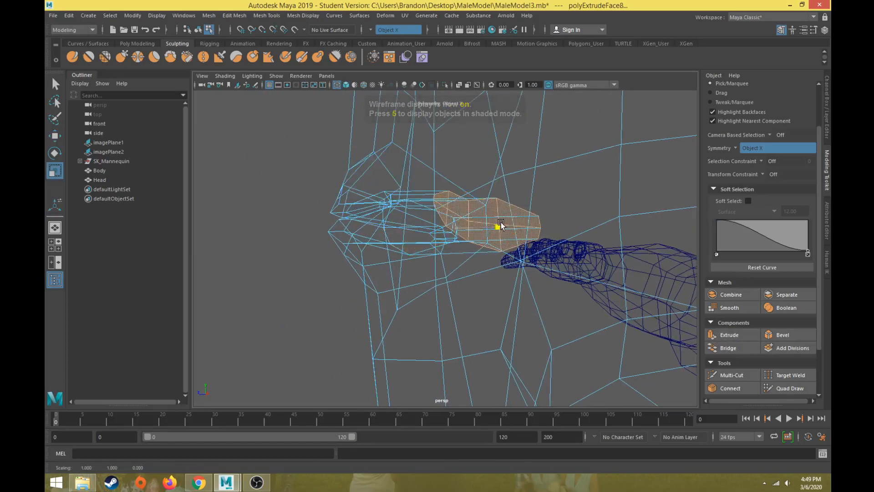
mouse_move(496, 195)
mouse_down()
mouse_move(501, 94)
mouse_move(497, 120)
mouse_move(542, 171)
mouse_move(555, 161)
mouse_move(496, 167)
mouse_move(527, 185)
mouse_move(474, 254)
mouse_move(516, 262)
mouse_move(437, 261)
mouse_move(484, 255)
mouse_move(517, 263)
mouse_up()
key(w)
key(5)
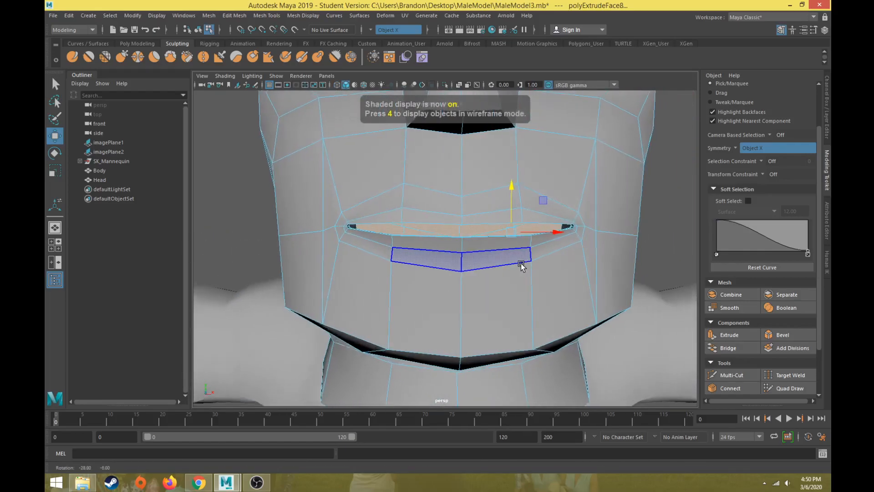
key(r)
mouse_move(551, 233)
mouse_down()
mouse_move(565, 233)
mouse_move(501, 260)
mouse_move(525, 267)
mouse_move(552, 248)
mouse_up()
key(4)
middle_drag(553, 248, 570, 237)
alt+drag(564, 239, 439, 222)
Step: Extrude the mouth cavity faces once more, move them farther back and scale them
key(ctrl+e)
key(w)
middle_drag(426, 244, 578, 183)
key(r)
drag(577, 182, 572, 209)
key(w)
Step: Raise the upper centre vertex of the cavity's back faces to arch the top edge
alt+drag(485, 242, 590, 232)
alt+drag(509, 239, 302, 253)
key(5)
scroll(364, 210, up, 2)
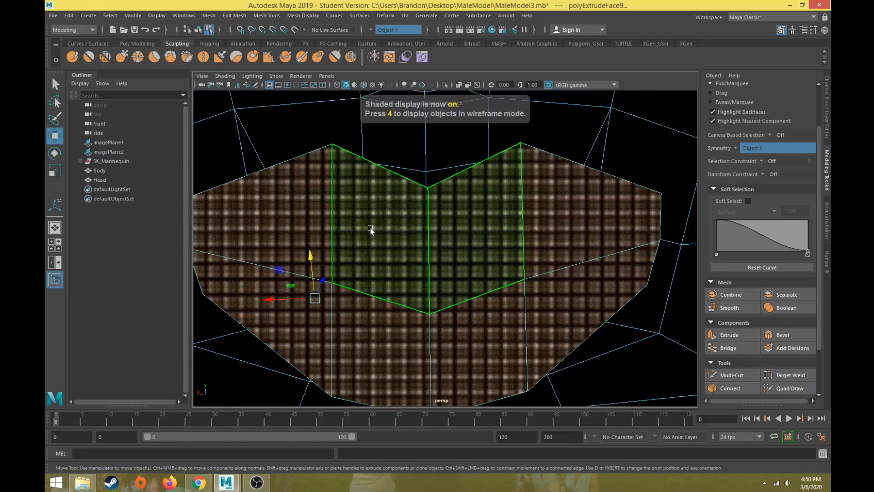
right_drag(390, 204, 436, 179)
click(431, 188)
drag(430, 156, 437, 120)
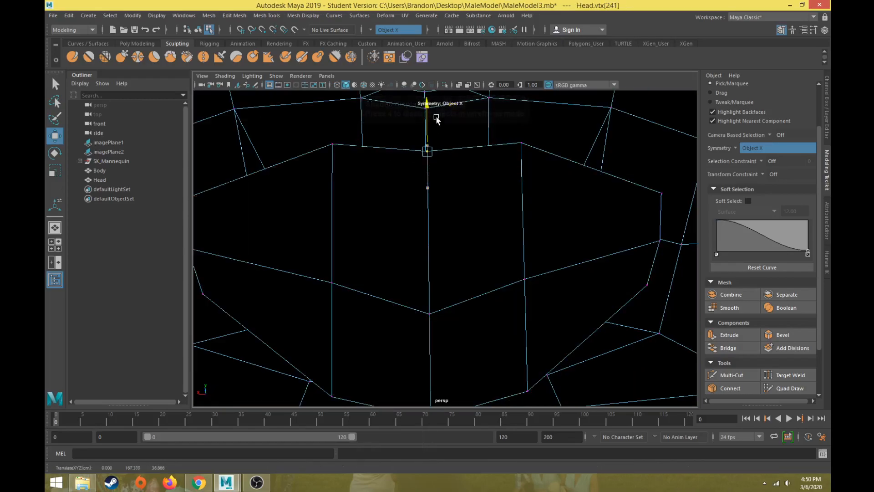
Step: Move the lower and middle side vertices of the cavity's back faces outward and raise the centre vertex
alt+middle_drag(396, 223, 418, 196)
alt+middle_drag(397, 324, 407, 315)
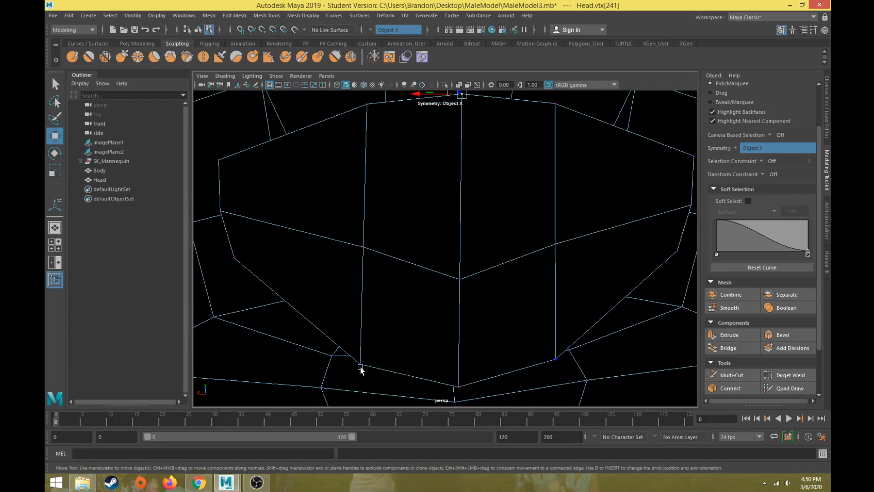
drag(329, 337, 272, 328)
click(363, 247)
drag(322, 247, 283, 207)
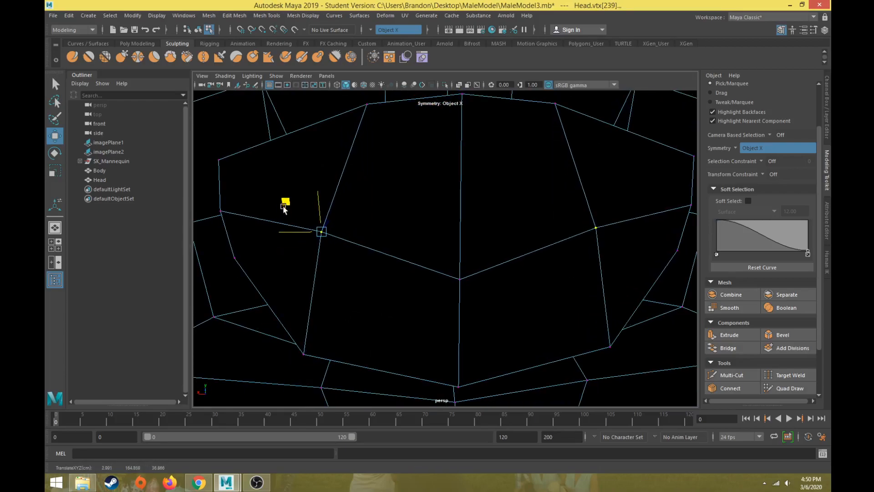
click(460, 274)
drag(461, 278, 463, 248)
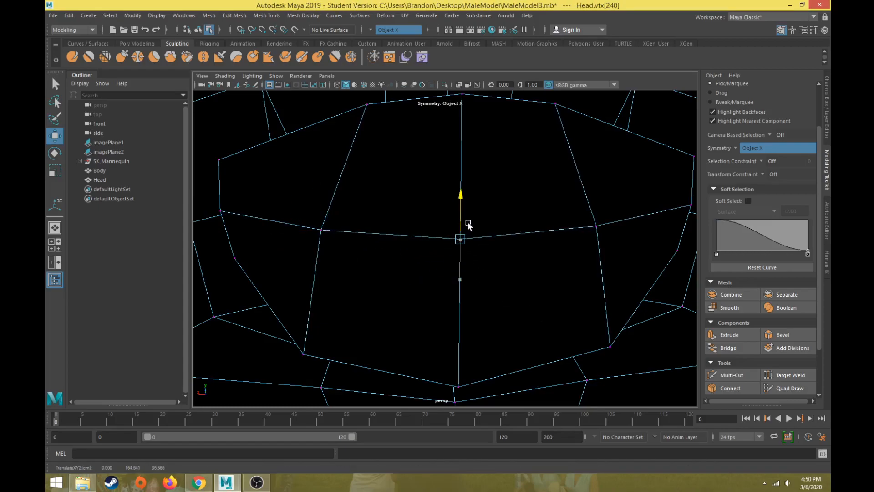
Step: Move the upper and outermost vertices of the cavity's back faces to round out their outline
click(367, 107)
alt+middle_drag(367, 107, 369, 137)
drag(336, 107, 295, 115)
click(234, 286)
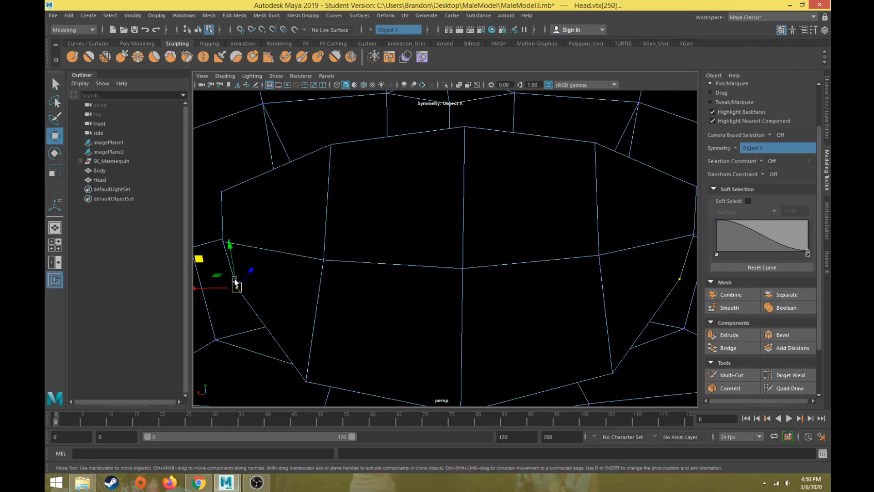
middle_drag(201, 259, 188, 287)
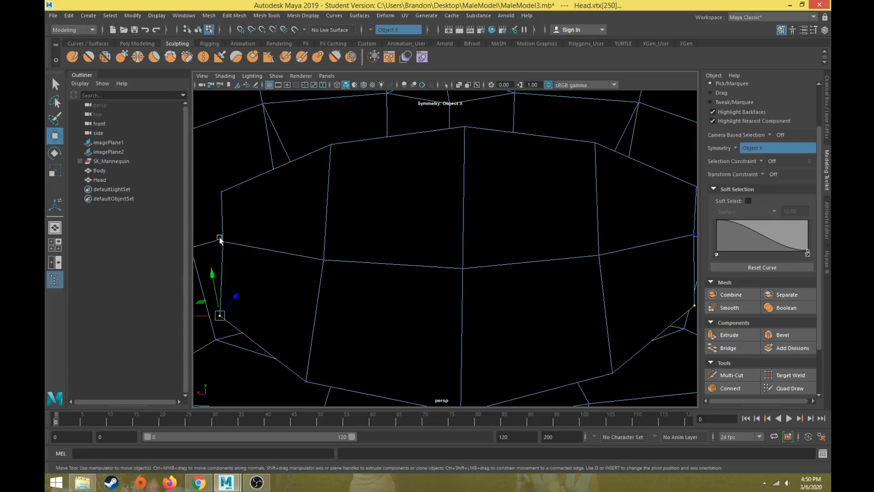
drag(219, 242, 197, 242)
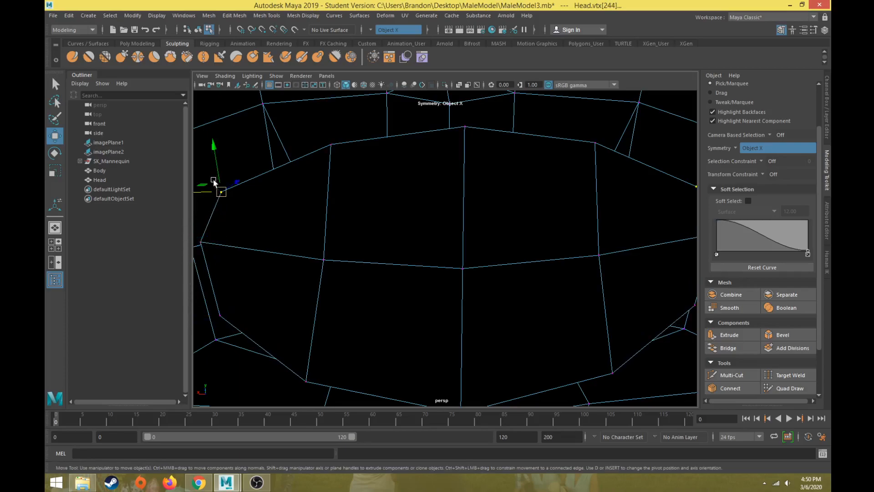
alt+middle_drag(212, 170, 250, 173)
drag(225, 168, 229, 158)
Step: Extrude the rounded back faces of the mouth cavity, move them backward and scale them smaller
scroll(395, 297, down, 1)
scroll(395, 297, up, 2)
scroll(392, 296, down, 1)
alt+middle_drag(400, 302, 393, 290)
right_drag(404, 224, 404, 255)
alt+drag(404, 254, 548, 259)
scroll(546, 264, down, 3)
key(4)
alt+drag(486, 242, 639, 285)
click(723, 337)
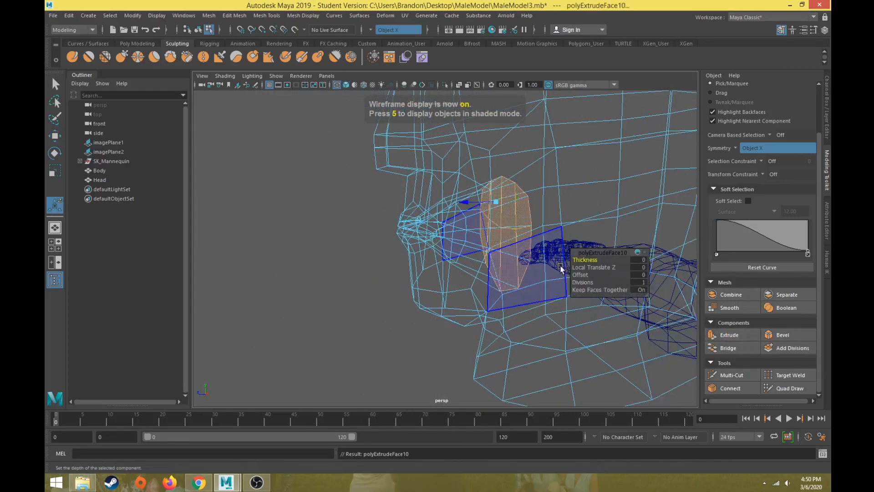
alt+drag(562, 270, 443, 248)
key(w)
drag(406, 204, 472, 204)
key(r)
drag(502, 235, 445, 214)
key(e)
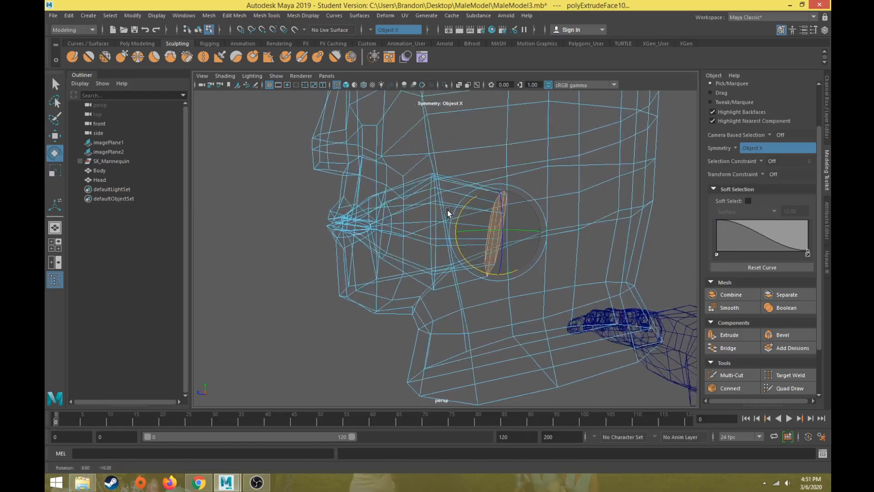
Step: Extrude a further section from the shrunken back faces of the mouth cavity and reposition it
click(733, 339)
alt+drag(484, 289, 466, 286)
key(w)
drag(432, 201, 273, 296)
key(r)
scroll(454, 241, up, 2)
key(w)
scroll(392, 313, up, 4)
alt+drag(419, 314, 334, 315)
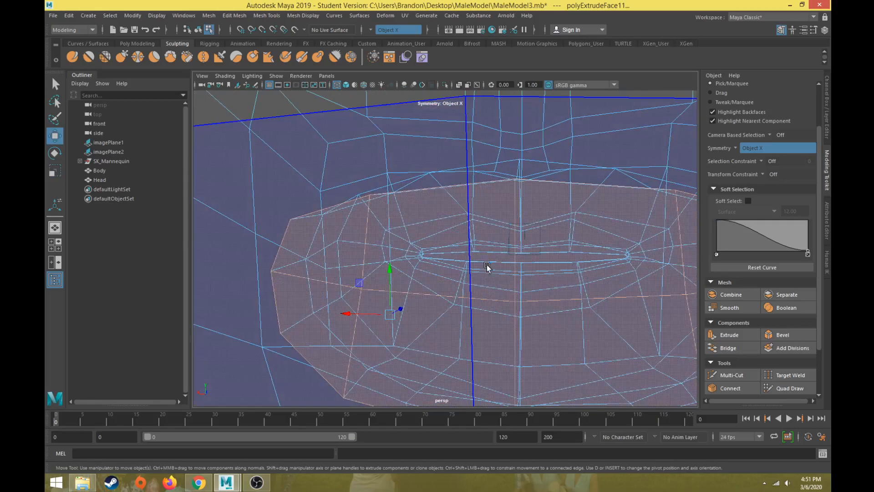
Step: Shift the innermost mouth cavity faces sideways with symmetry
click(487, 269)
key(f)
key(5)
shift+click(487, 349)
alt+drag(289, 327, 336, 316)
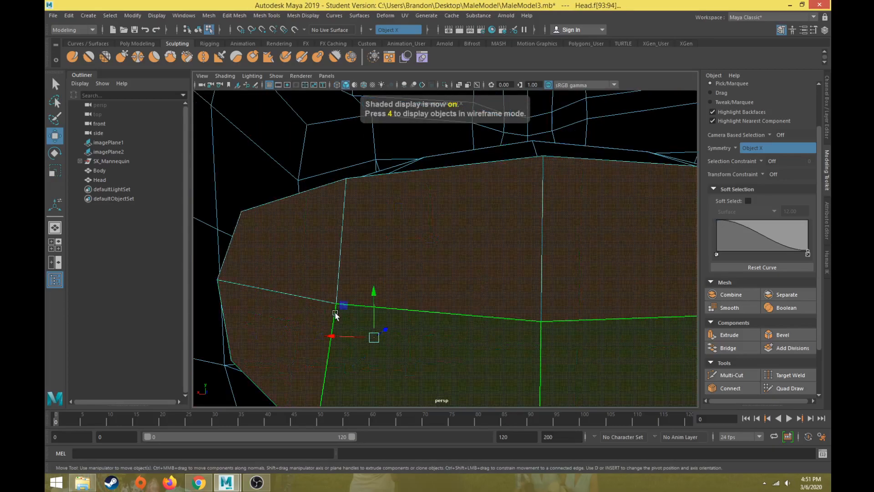
drag(375, 337, 341, 337)
Step: Reposition two vertices of the mouth cavity to smooth its inner shape
scroll(459, 280, down, 3)
scroll(488, 289, down, 2)
scroll(484, 307, down, 4)
key(4)
alt+drag(485, 307, 371, 214)
scroll(370, 214, up, 2)
alt+middle_drag(370, 214, 541, 349)
scroll(466, 284, up, 3)
alt+drag(465, 284, 456, 290)
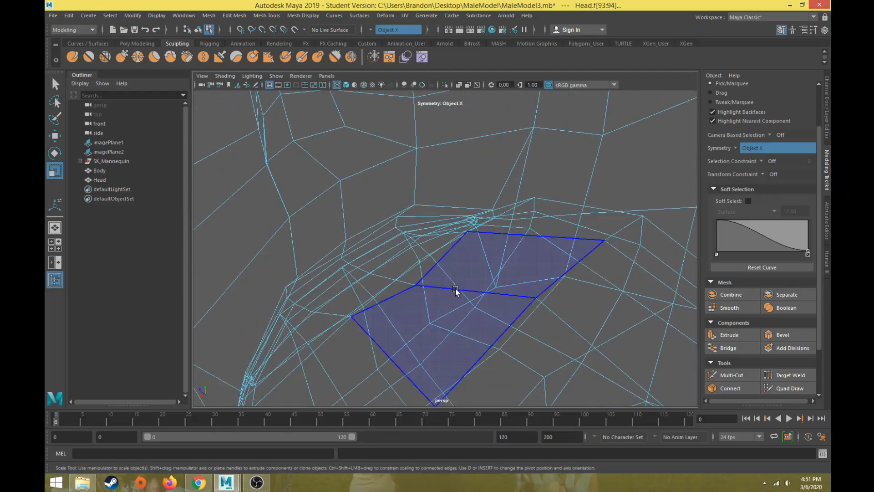
key(5)
alt+drag(379, 273, 400, 269)
right_drag(414, 278, 392, 280)
click(475, 296)
key(w)
drag(475, 272, 475, 248)
click(549, 263)
drag(549, 250, 508, 231)
Step: Bevel the edge loop along the inner rim of the lips
scroll(508, 231, down, 10)
alt+middle_drag(496, 337, 519, 266)
scroll(519, 265, up, 6)
alt+drag(519, 266, 474, 298)
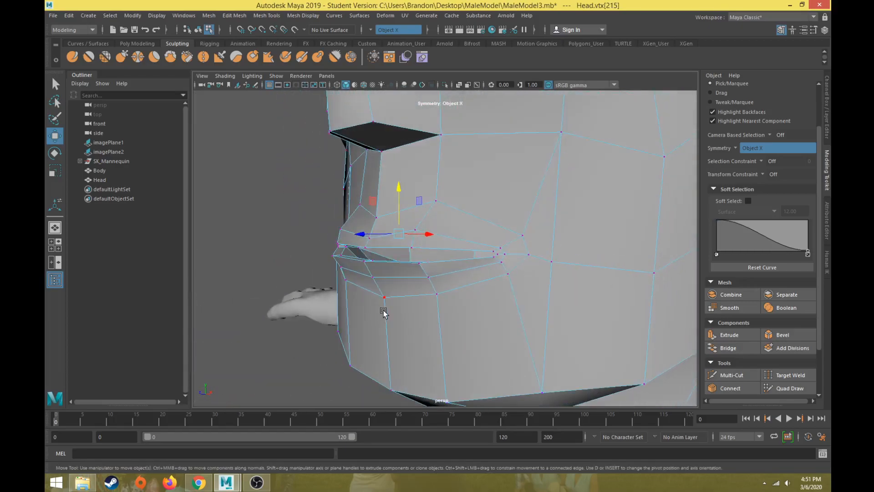
alt+drag(402, 293, 453, 209)
right_drag(454, 207, 459, 184)
click(457, 218)
alt+drag(454, 225, 365, 280)
click(455, 244)
click(791, 335)
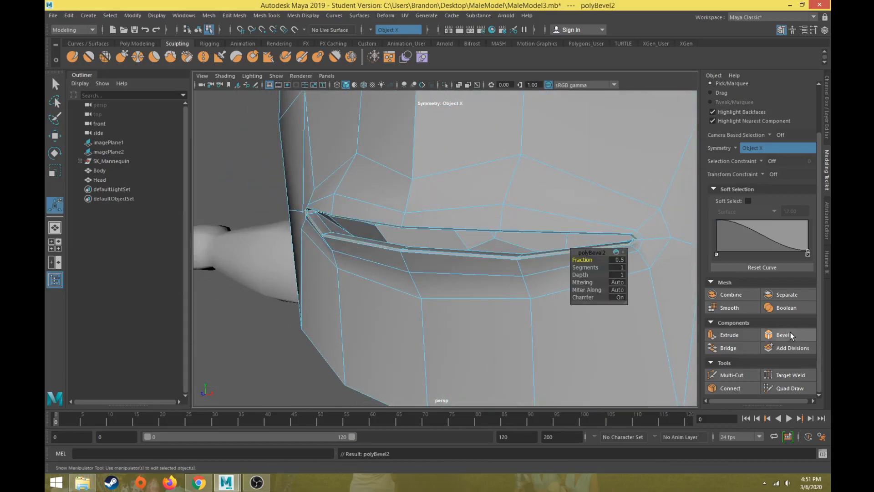
Step: Try a fraction of 1.5 for the lip bevel and check the mouth corner
alt+drag(535, 296, 631, 263)
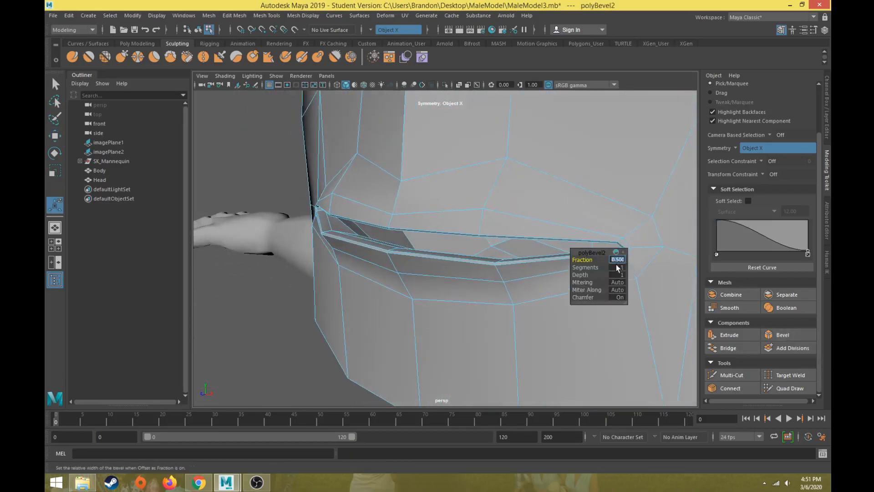
text(0)
text(.5)
key(Return)
alt+drag(469, 265, 494, 278)
alt+middle_drag(495, 278, 417, 285)
scroll(417, 285, up, 5)
alt+drag(416, 285, 522, 264)
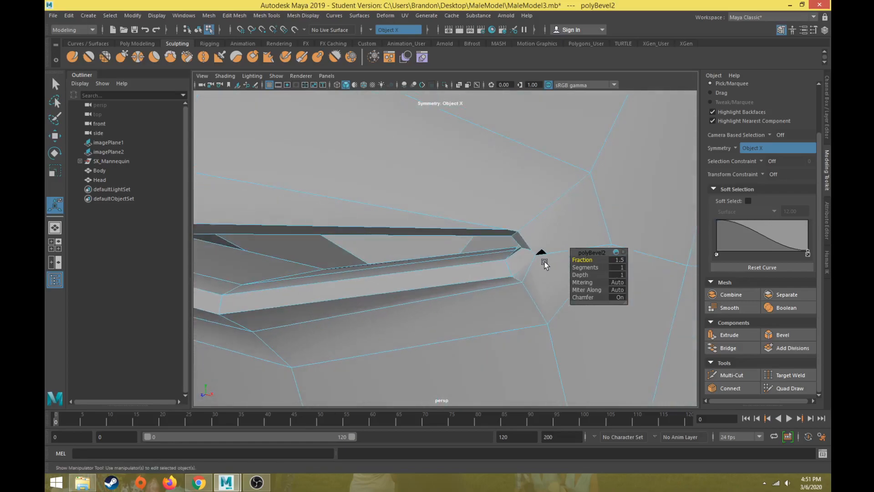
Step: Try a bevel fraction of 0.5 and set it to 0.8
text(.5)
key(Return)
text(.8)
key(Return)
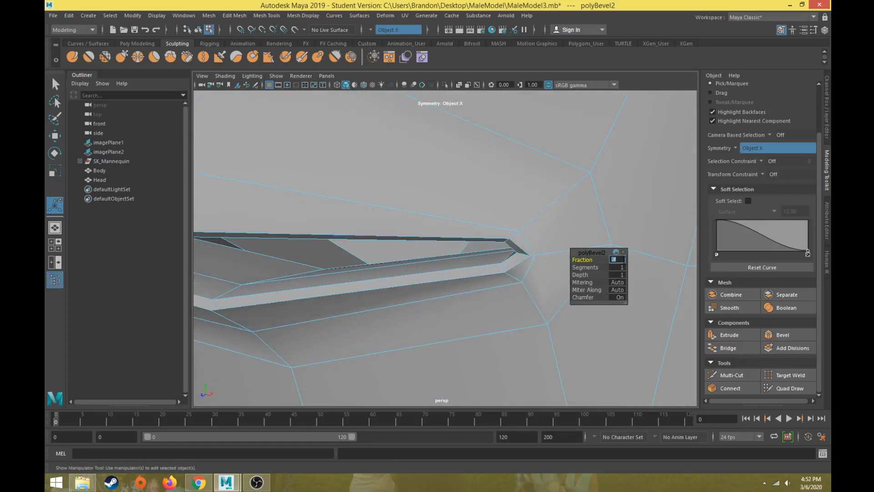
Step: Reposition the front edges of the upper lip as seen in profile
mouse_move(497, 273)
alt+mouse_down()
mouse_move(537, 261)
mouse_move(511, 267)
alt+mouse_up()
alt+middle_drag(511, 267, 536, 261)
alt+drag(536, 262, 392, 269)
alt+right_drag(392, 269, 362, 256)
alt+drag(362, 257, 444, 255)
right_drag(357, 224, 352, 219)
alt+drag(352, 221, 335, 204)
click(342, 220)
key(w)
click(346, 229)
drag(302, 190, 392, 214)
drag(369, 187, 388, 170)
drag(403, 141, 409, 145)
Step: Adjust the bevelled edges at the front centre of the upper lip
click(389, 178)
alt+drag(385, 183, 384, 201)
drag(355, 156, 342, 197)
click(387, 190)
click(385, 184)
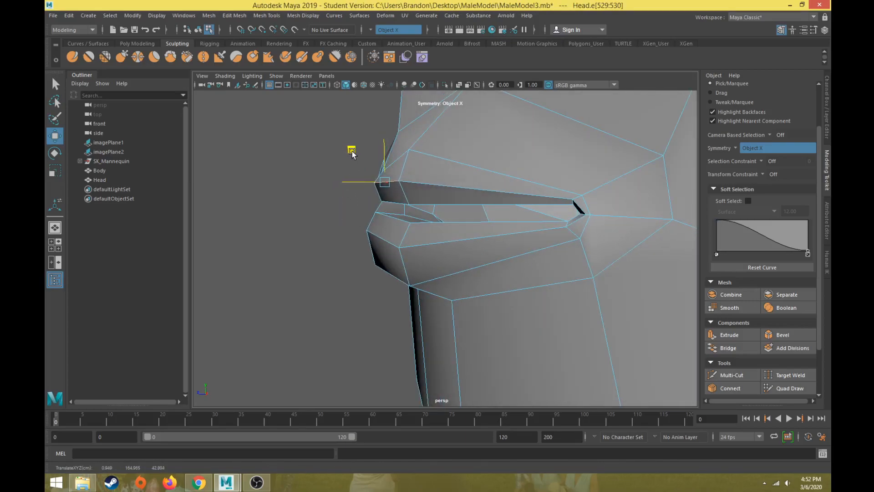
Step: Switch to vertex editing and reposition the upper lip vertices between the lip centre and the mouth corners
alt+drag(346, 146, 415, 168)
right_drag(403, 168, 361, 170)
alt+drag(380, 181, 377, 216)
click(378, 193)
click(550, 181)
alt+drag(551, 181, 572, 132)
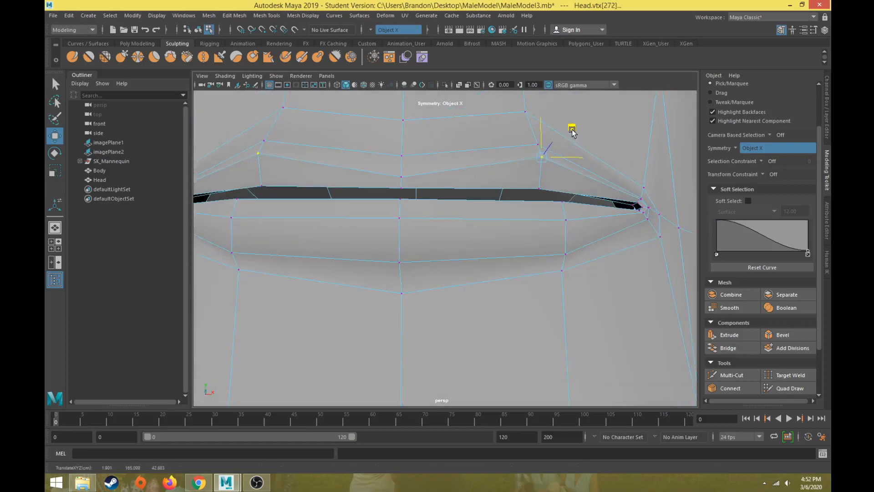
Step: Return to object mode and apply Soften Edge to the whole head mesh, then inspect the mouth's shading
scroll(560, 160, down, 5)
alt+drag(478, 205, 474, 271)
scroll(449, 270, up, 4)
scroll(474, 274, down, 6)
right_click(522, 180)
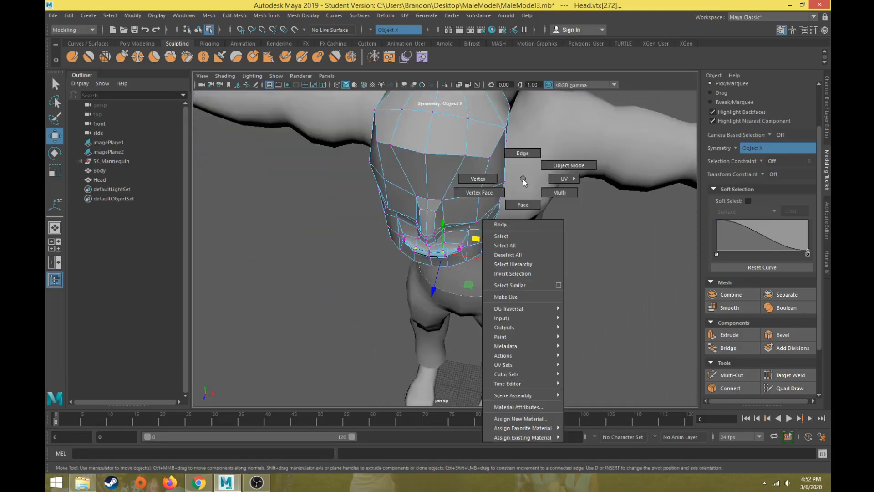
right_drag(492, 176, 524, 163)
click(545, 259)
alt+drag(548, 278, 427, 256)
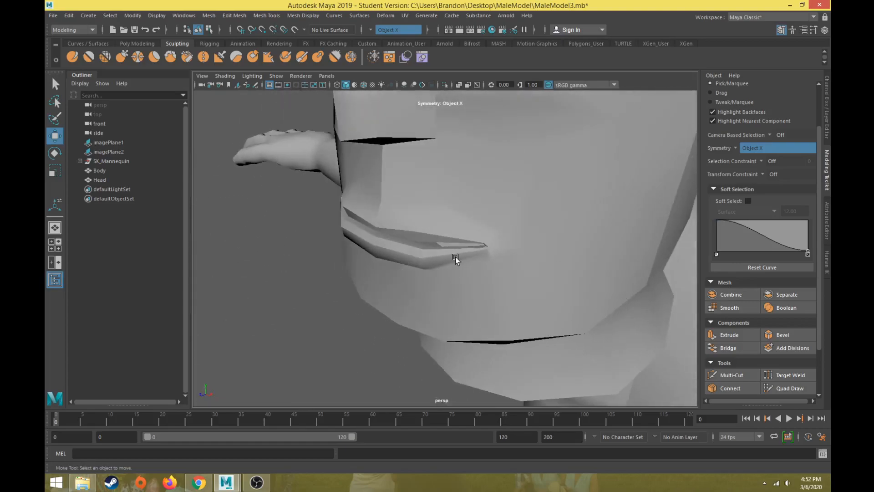
click(433, 254)
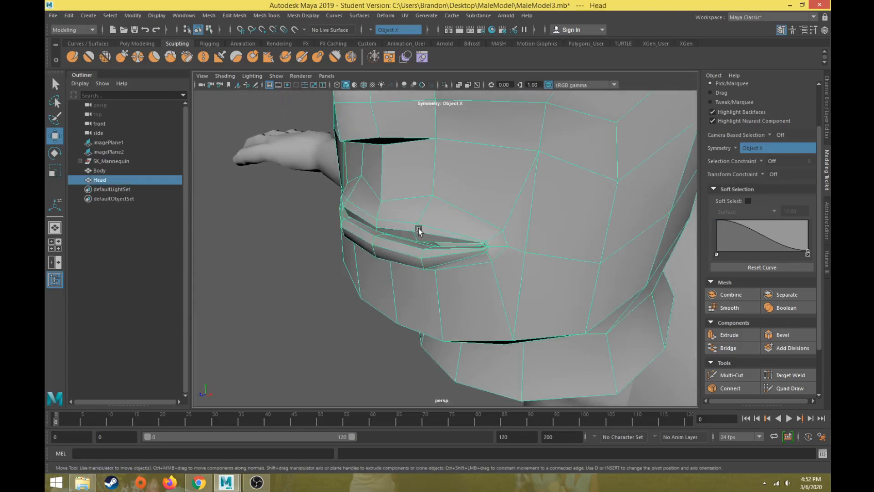
click(305, 17)
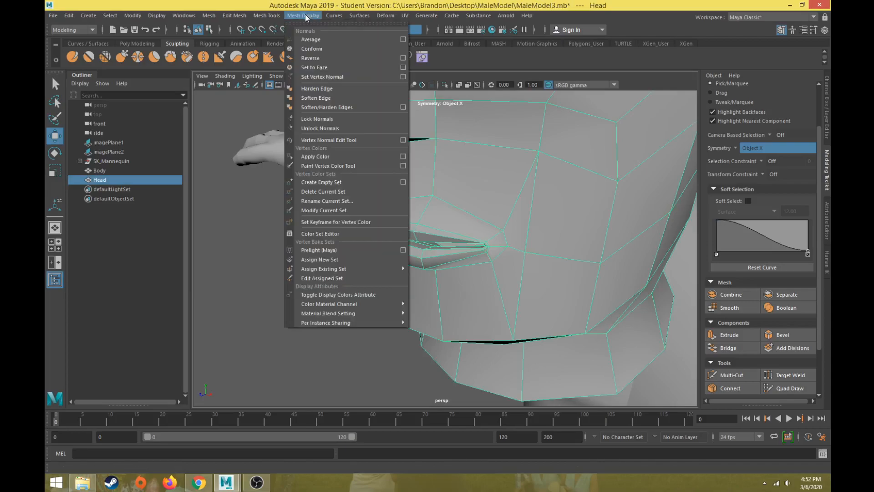
click(321, 98)
alt+drag(321, 99, 351, 148)
click(294, 211)
alt+drag(294, 211, 453, 279)
Step: Bring the head's mouth up close in the side view and switch to vertex editing
click(471, 272)
scroll(490, 289, down, 3)
key(space)
key(space)
scroll(474, 344, up, 6)
alt+middle_drag(354, 301, 600, 316)
scroll(546, 316, down, 1)
alt+middle_drag(475, 317, 566, 255)
scroll(507, 277, down, 1)
alt+middle_drag(507, 277, 503, 253)
scroll(433, 254, up, 4)
right_drag(413, 224, 352, 219)
Step: Shift the front vertices of the upper lip slightly forward and up in the side view
drag(419, 234, 422, 234)
scroll(378, 231, up, 3)
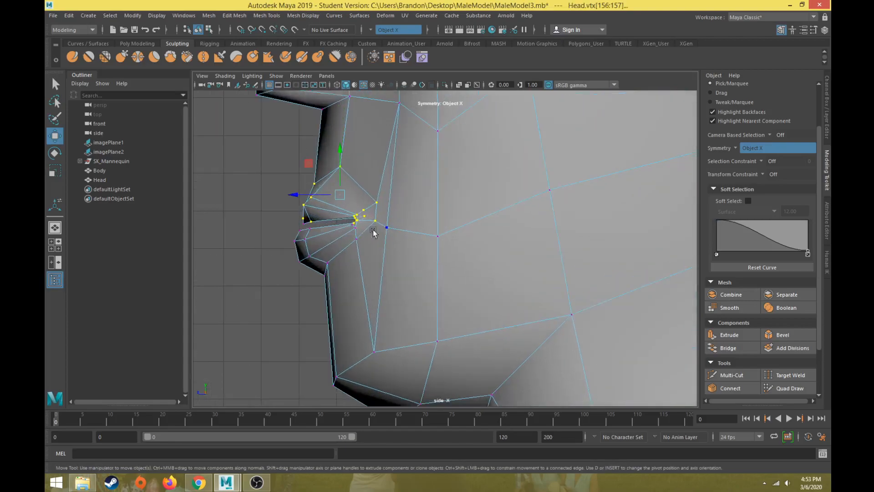
scroll(378, 231, down, 4)
scroll(438, 259, up, 3)
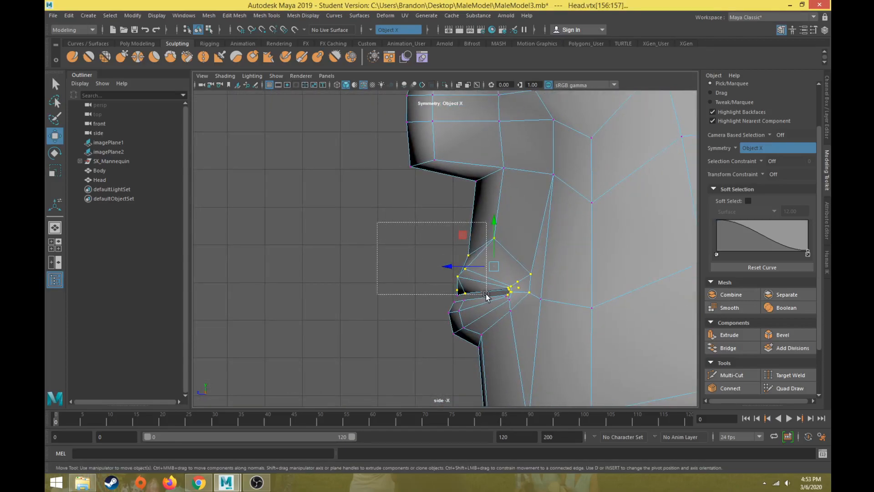
drag(435, 256, 434, 241)
key(ctrl+z)
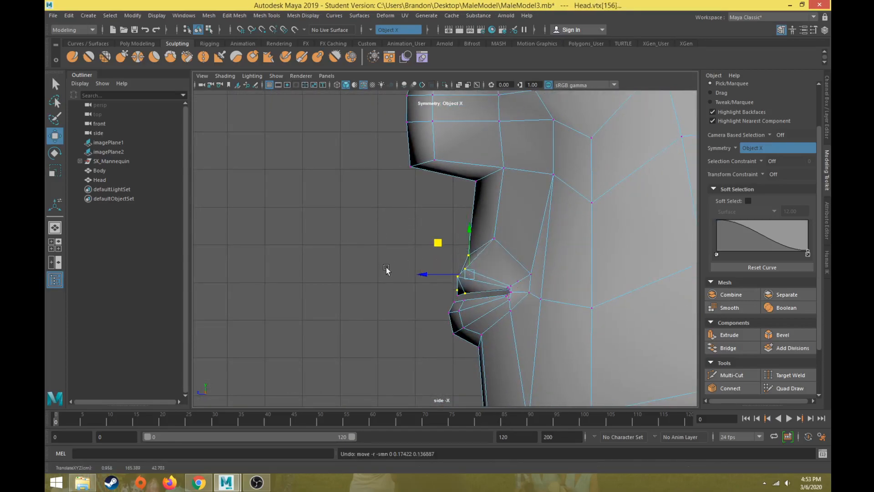
drag(437, 265, 435, 243)
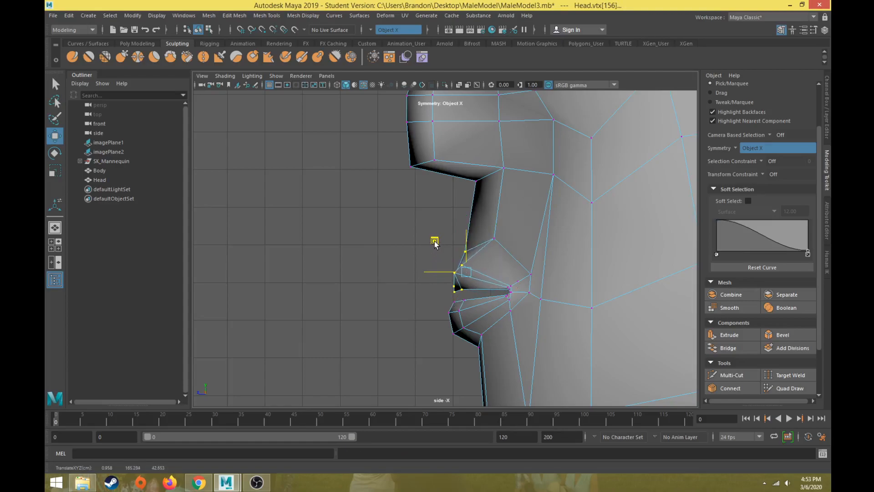
Step: Raise the row of vertices between the upper lip and the nose and check the profile in perspective
drag(370, 210, 513, 249)
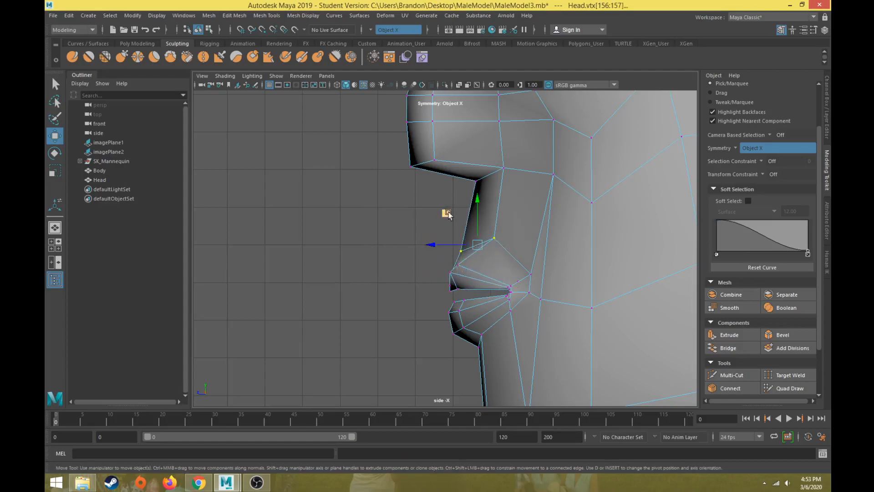
alt+middle_drag(447, 282, 419, 215)
scroll(436, 299, down, 6)
scroll(457, 299, up, 2)
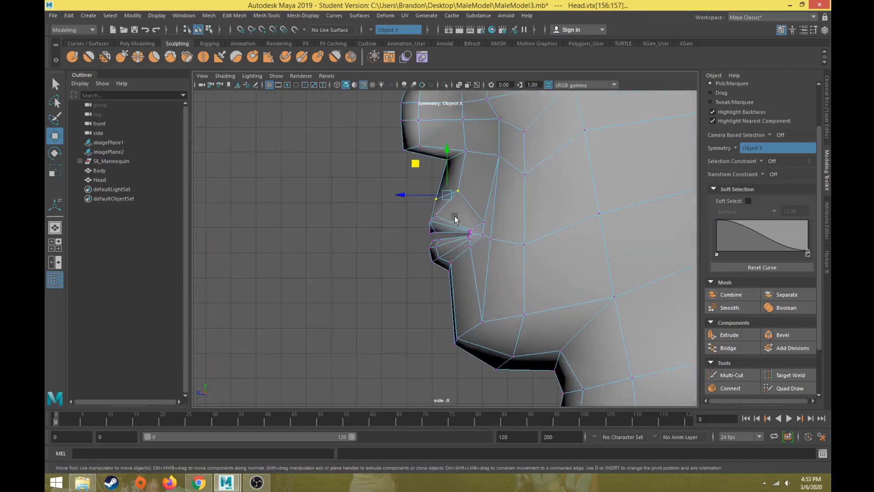
key(space)
key(space)
alt+drag(447, 231, 510, 195)
Step: Raise all the mouth vertices together slightly in the side view and check the lips from the front
key(space)
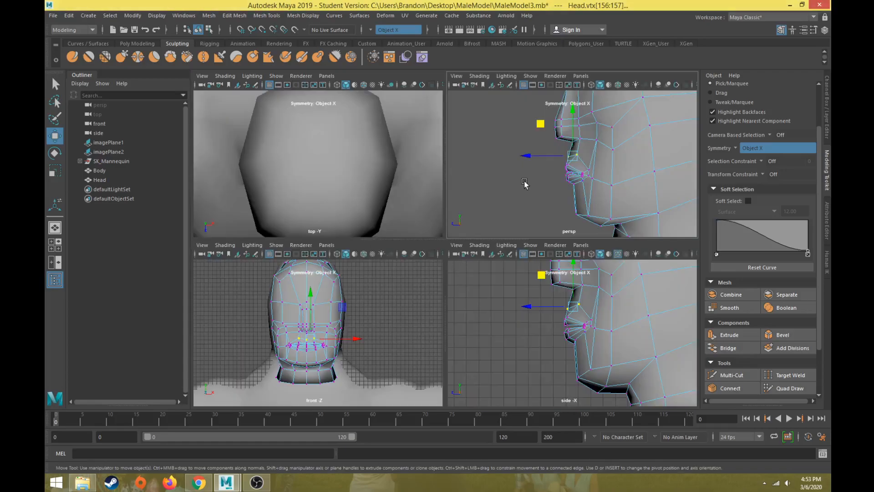
key(space)
key(space)
key(space)
scroll(323, 211, down, 3)
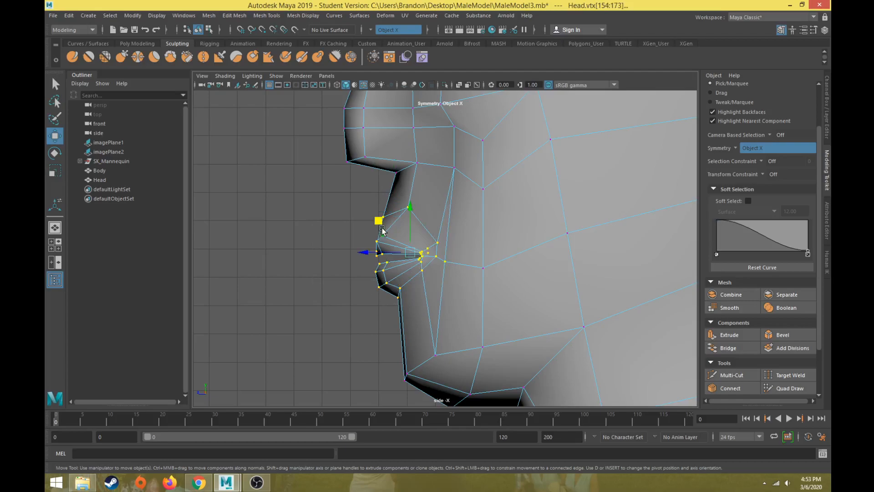
drag(382, 231, 383, 217)
key(space)
key(space)
alt+drag(482, 234, 570, 244)
scroll(451, 274, up, 4)
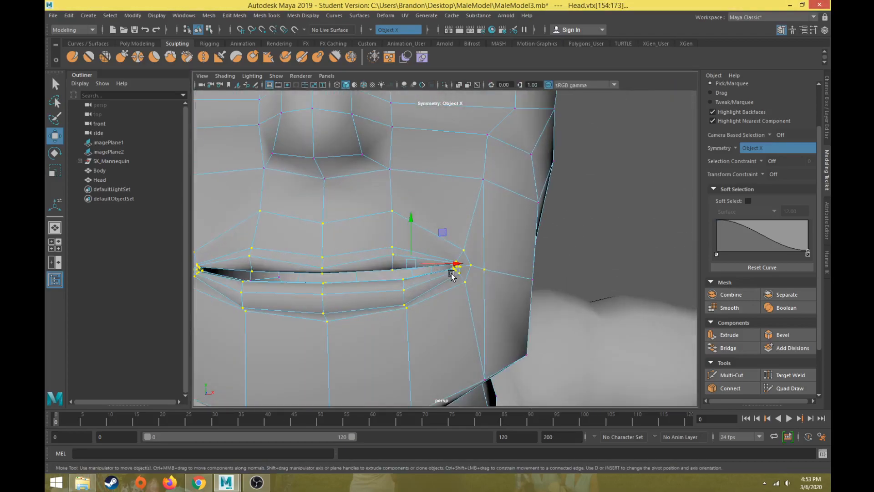
Step: Select only the mouth corner vertices and reposition them in the horizontal plane to follow the face's curve
alt+drag(451, 274, 448, 263)
drag(477, 289, 479, 289)
alt+drag(505, 289, 398, 292)
ctrl+drag(679, 353, 696, 402)
alt+drag(492, 282, 577, 318)
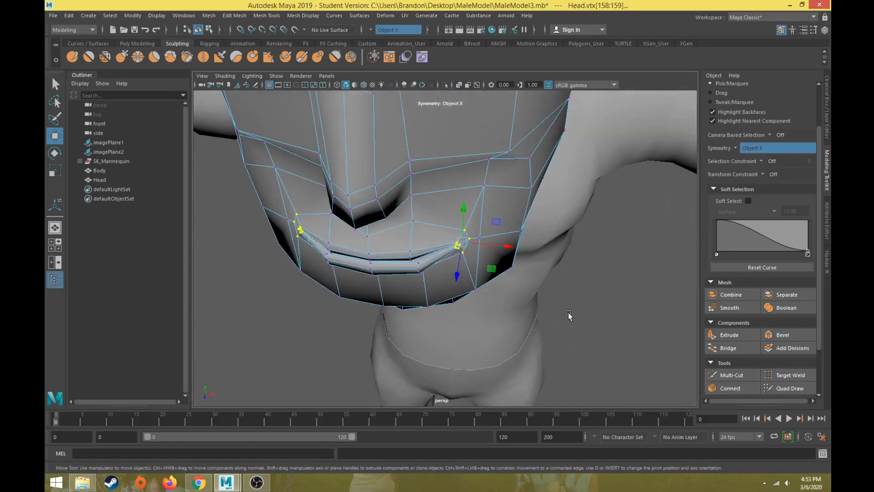
alt+drag(498, 265, 490, 272)
drag(490, 269, 489, 270)
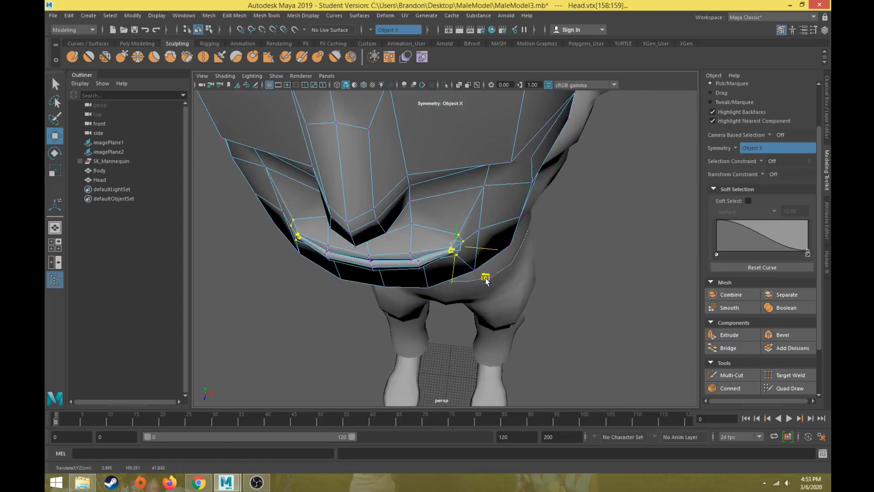
Step: Reposition the cheek vertex just outside the mouth corner
click(479, 231)
alt+drag(480, 236, 478, 262)
drag(510, 250, 521, 258)
Step: Reshape the upper lip's outline by moving its side and centre vertices
alt+drag(408, 263, 414, 228)
scroll(414, 228, up, 2)
alt+middle_drag(439, 213, 560, 146)
alt+drag(487, 222, 441, 232)
scroll(442, 232, up, 2)
alt+middle_drag(441, 232, 361, 298)
alt+drag(449, 246, 381, 205)
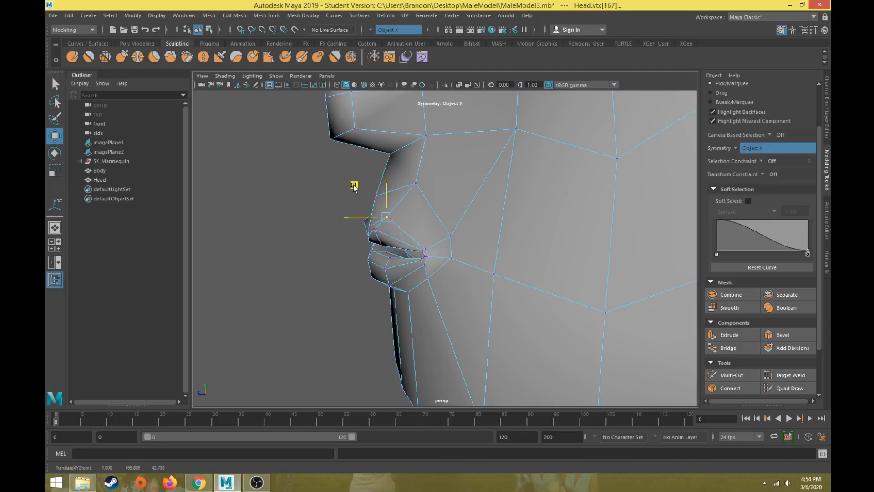
click(368, 225)
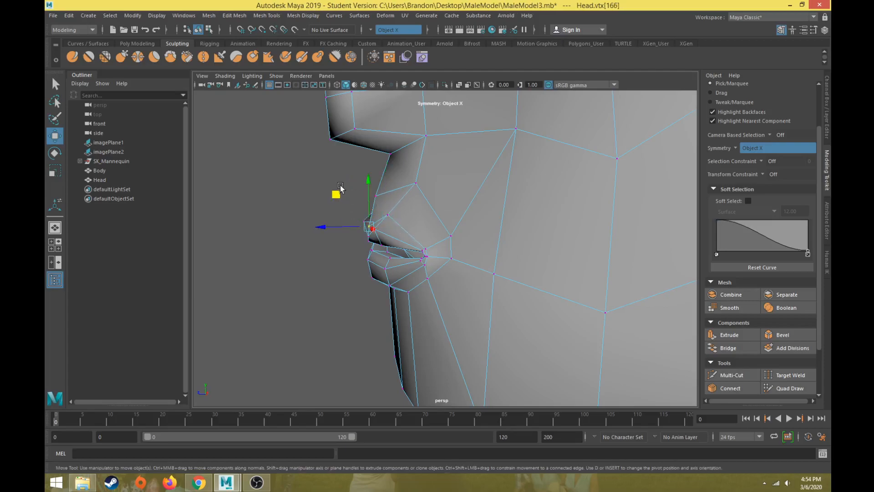
alt+drag(337, 180, 378, 206)
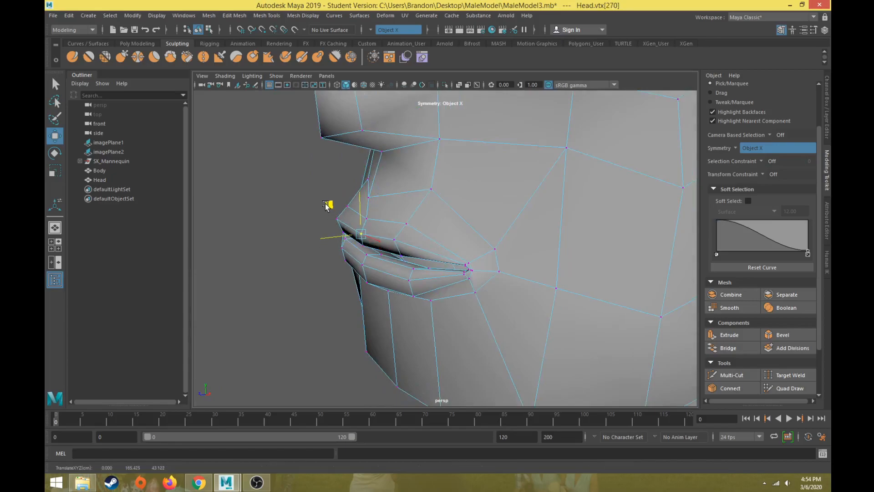
Step: Select the vertices along the inner edge of the upper lip and adjust them to narrow the lip gap
alt+drag(355, 245, 513, 229)
click(488, 217)
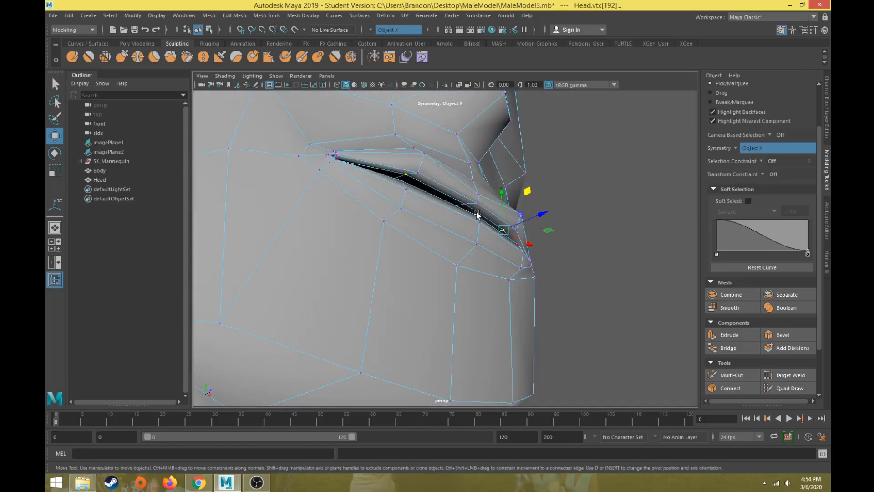
drag(484, 181, 428, 248)
drag(455, 219, 297, 230)
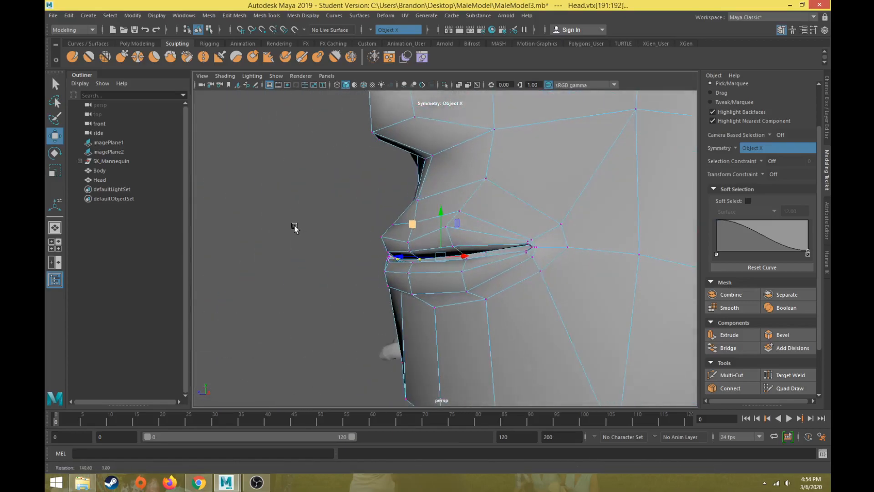
alt+drag(365, 260, 443, 265)
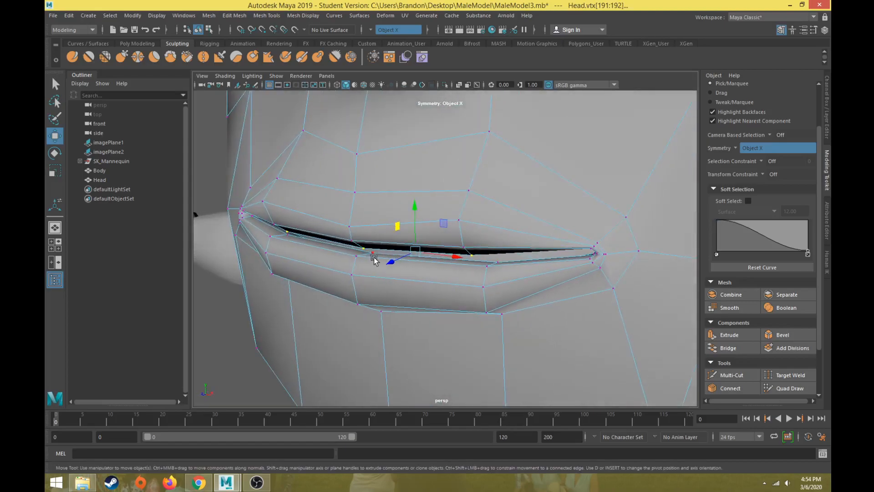
Step: Raise the vertices along the upper edge of the lower lip
key(q)
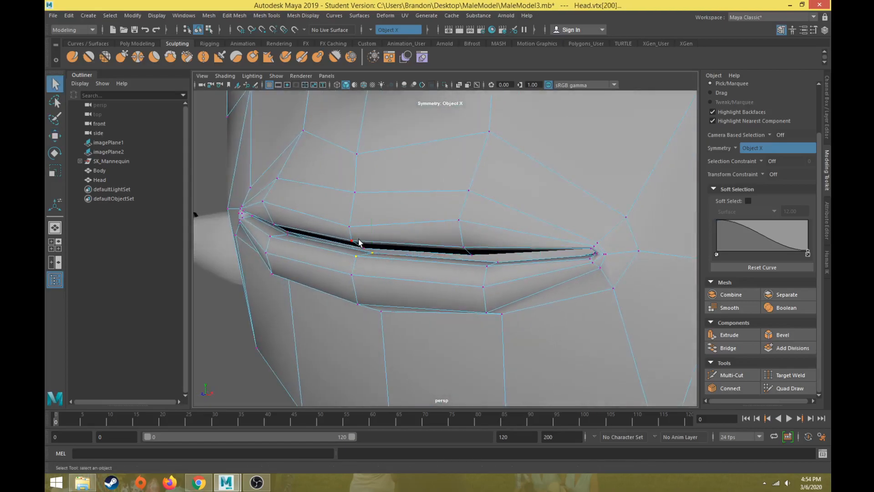
drag(362, 229, 436, 265)
key(q)
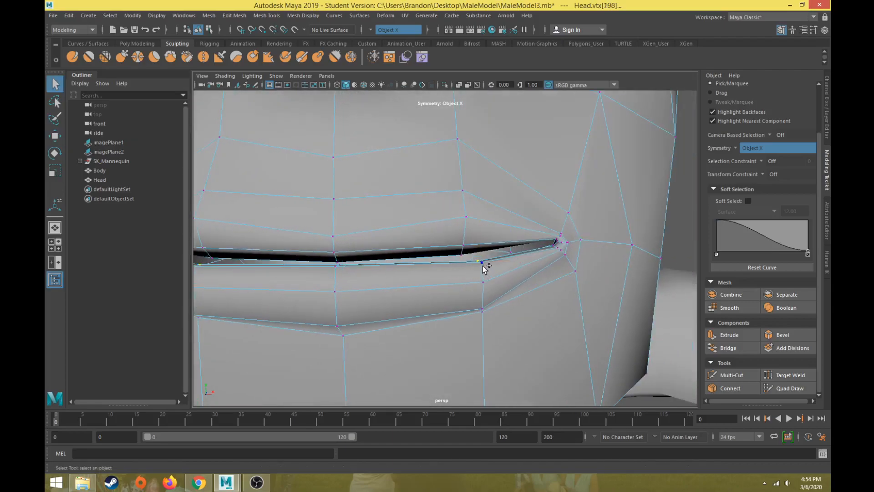
key(w)
drag(479, 241, 480, 234)
Step: Adjust the vertex just above the mouth corner
scroll(480, 247, down, 6)
alt+drag(455, 260, 378, 298)
alt+drag(499, 269, 513, 258)
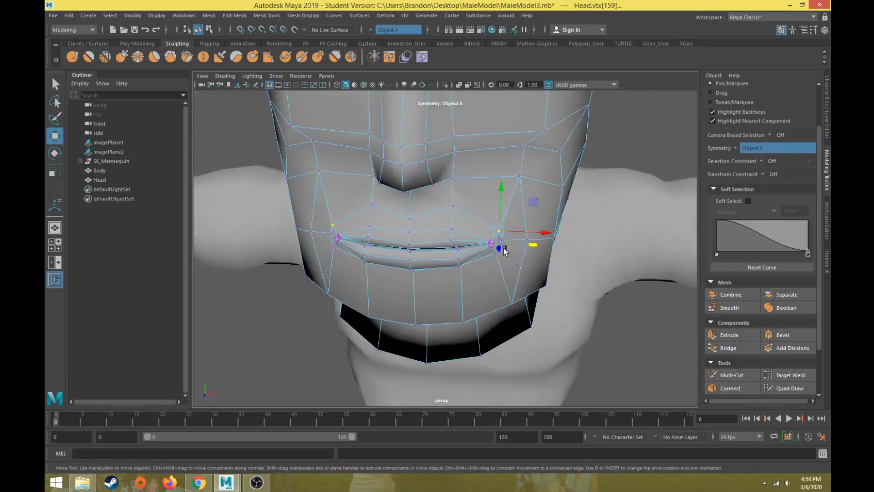
Step: Try inserting an edge loop around the mouth, between the lips and the nose and chin
right_drag(468, 192, 534, 183)
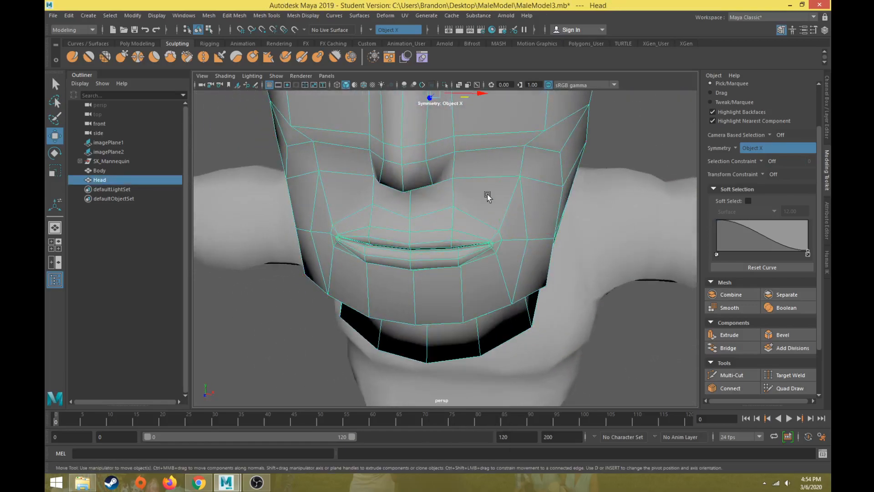
click(268, 16)
click(275, 86)
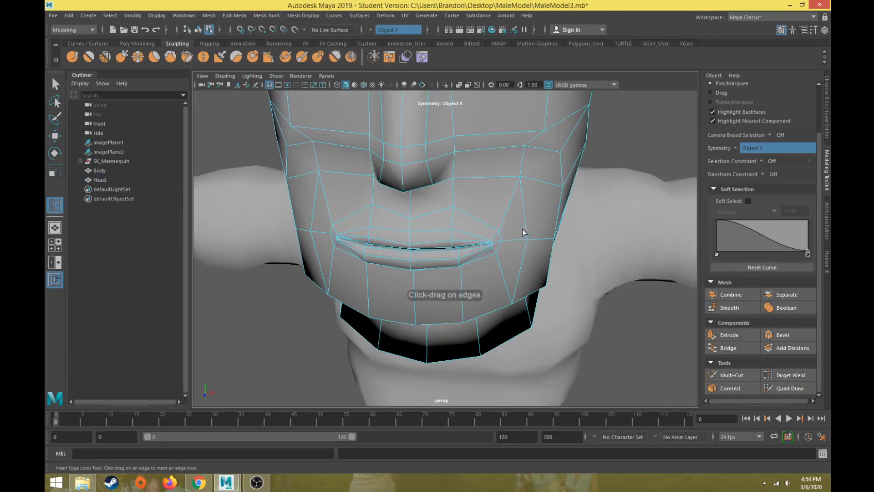
alt+drag(475, 222, 465, 226)
click(456, 220)
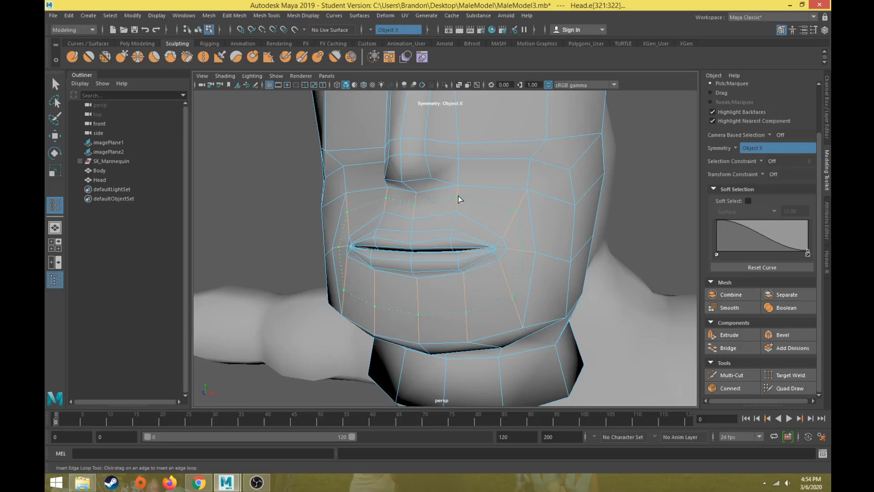
click(458, 197)
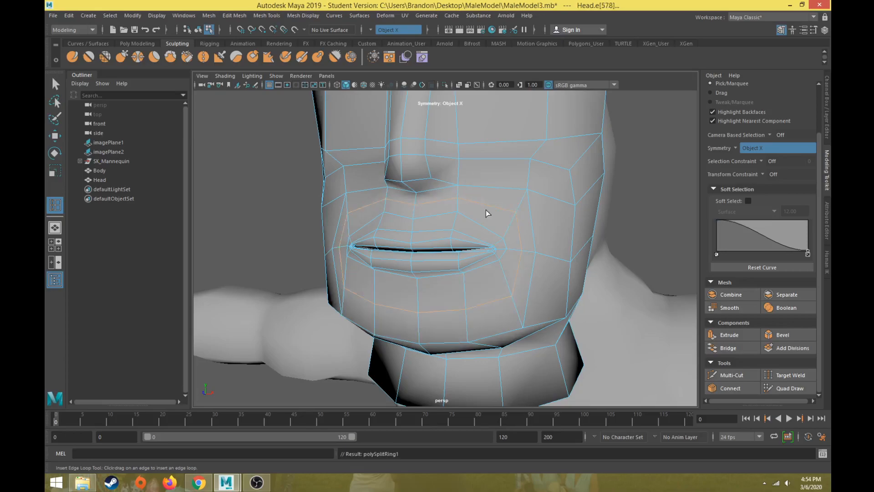
alt+drag(533, 171, 486, 185)
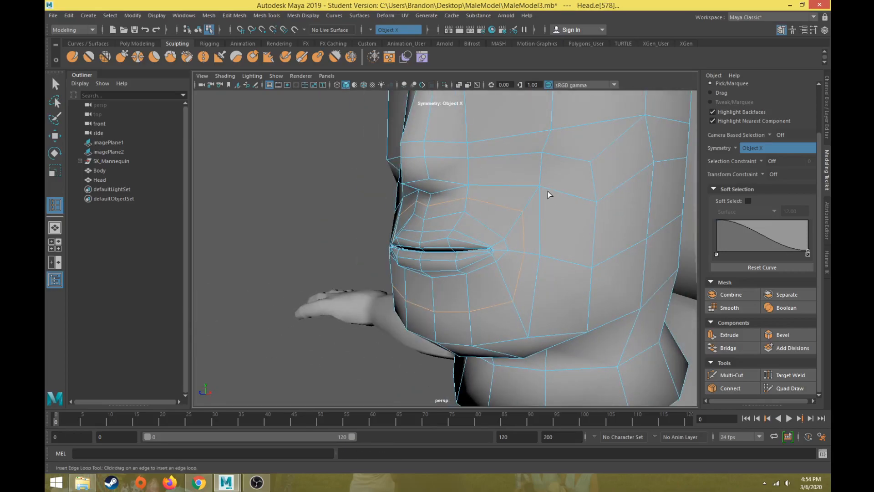
Step: Undo the misplaced edge loop at nose level and try another one higher across the cheek
key(ctrl+z)
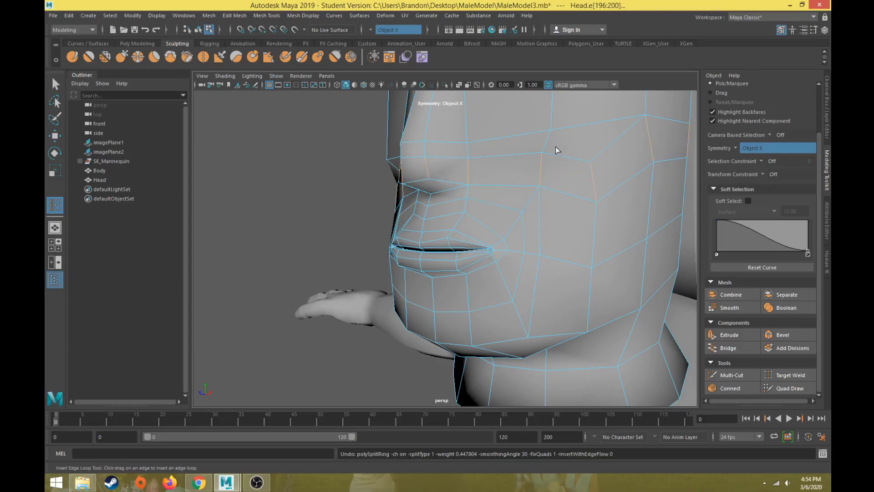
click(552, 141)
alt+drag(552, 141, 517, 145)
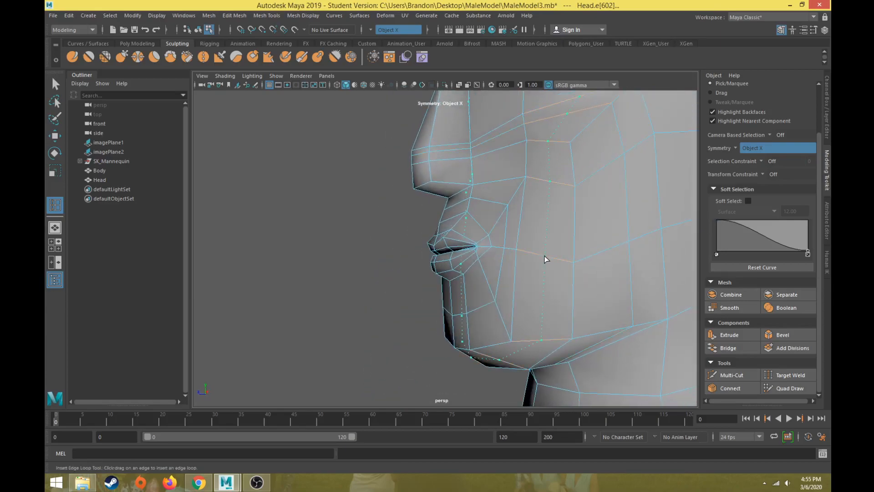
Step: Try inserting a vertical edge loop through the cheek and jaw and inspect the head from the front
click(545, 256)
scroll(542, 257, down, 6)
alt+drag(531, 266, 593, 268)
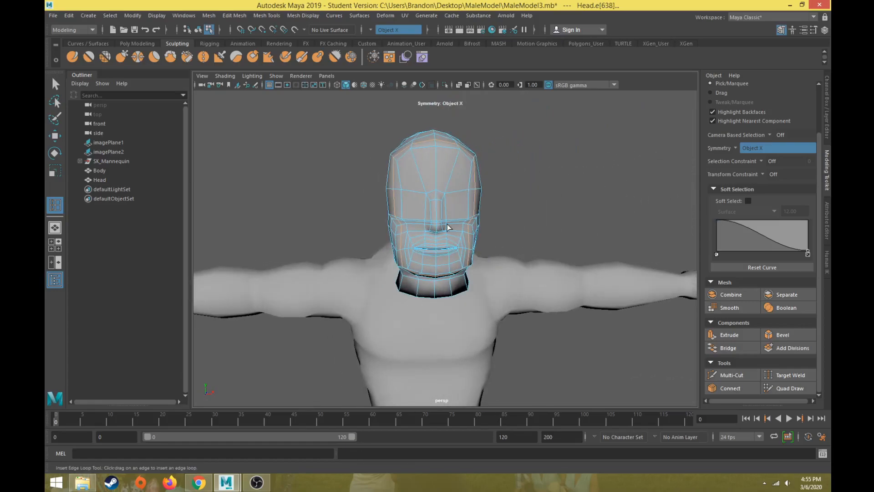
scroll(454, 236, up, 6)
alt+drag(453, 236, 403, 233)
Step: Undo the inserted edge loops on the head and return to the Move tool
key(ctrl+z)
key(ctrl+z)
key(ctrl+z)
key(ctrl+z)
alt+drag(462, 236, 527, 243)
scroll(474, 238, up, 6)
key(w)
alt+drag(474, 241, 439, 228)
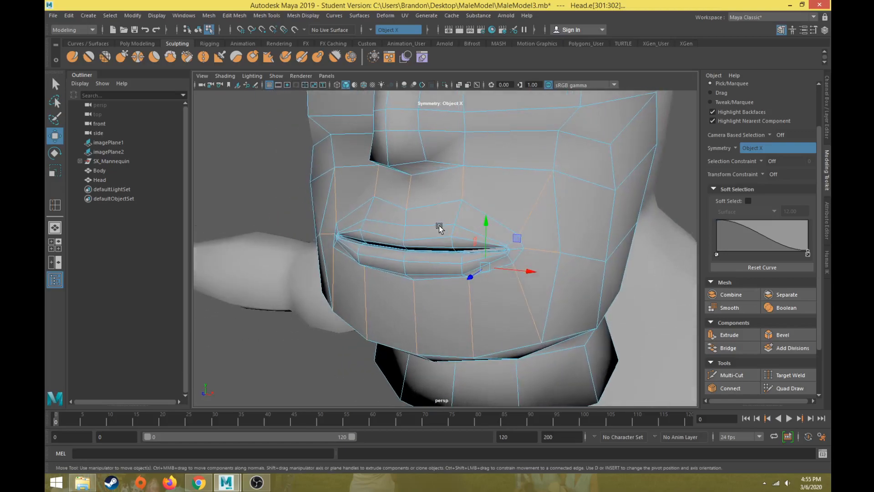